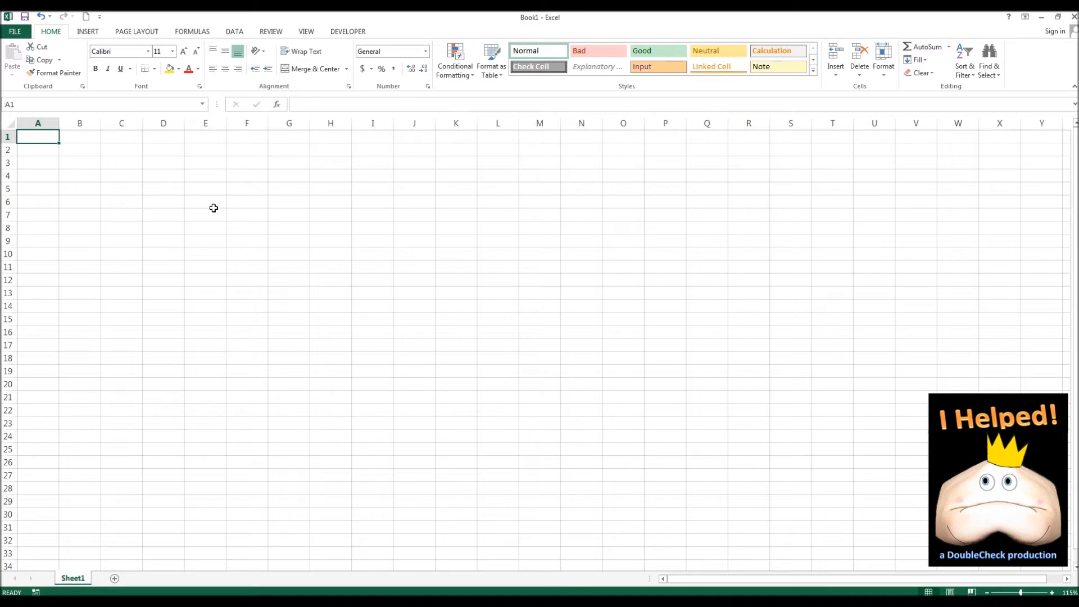
Step: Magnify the worksheet to 400%
{"action": "scroll", "coordinate": [214, 208], "scroll_direction": "up", "scroll_amount": 8, "text": "ctrl"}
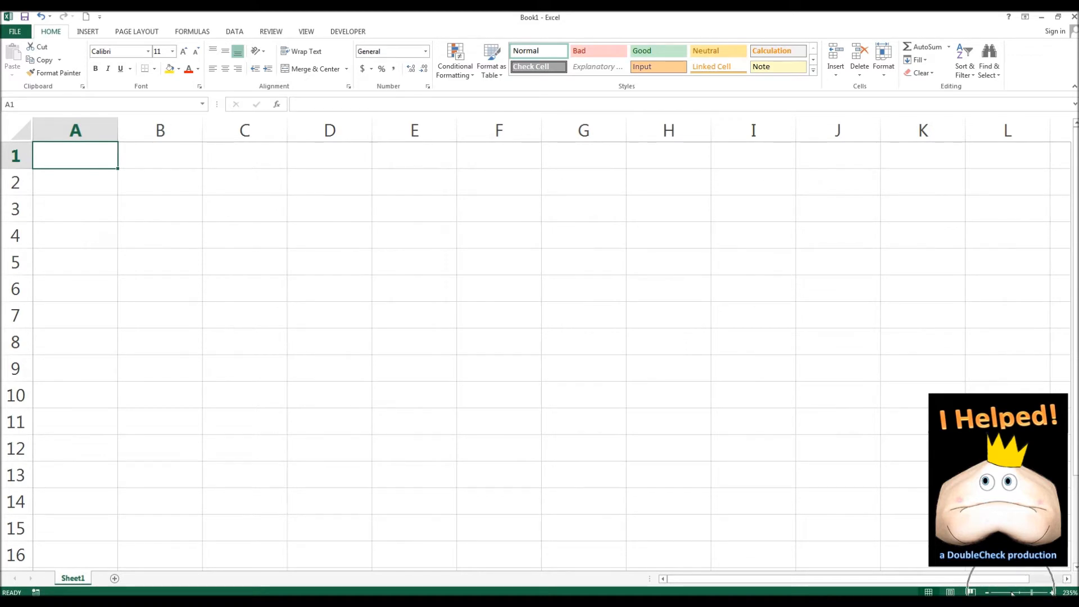
{"action": "mouse_move", "coordinate": [1032, 592]}
{"action": "left_mouse_down"}
{"action": "mouse_move", "coordinate": [1019, 593]}
{"action": "mouse_move", "coordinate": [1043, 593]}
{"action": "mouse_move", "coordinate": [1033, 592]}
{"action": "left_mouse_up"}
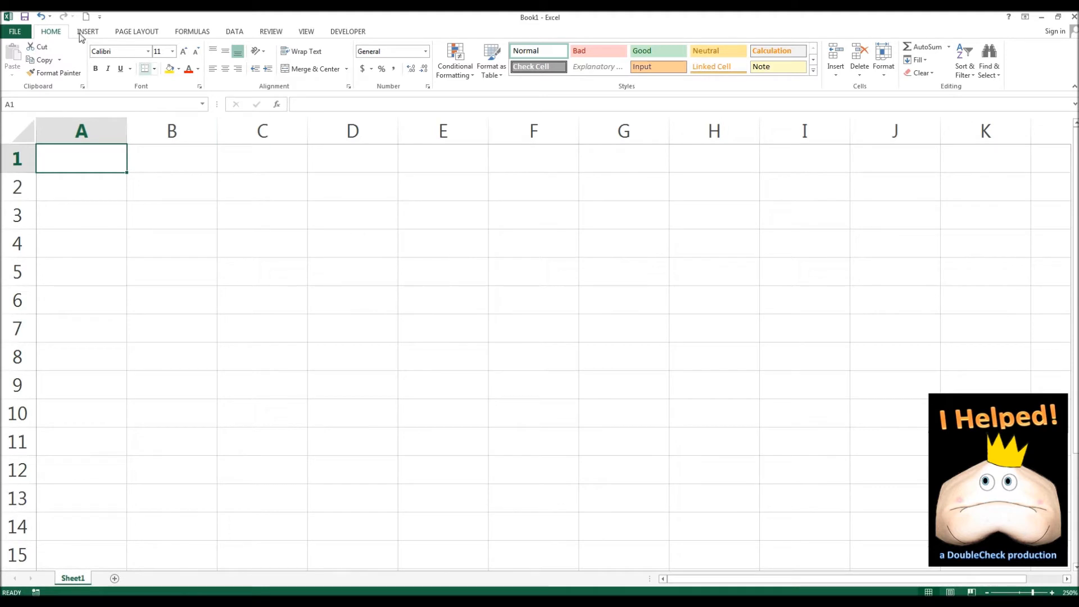
{"action": "left_click", "coordinate": [309, 34]}
{"action": "left_click", "coordinate": [228, 62]}
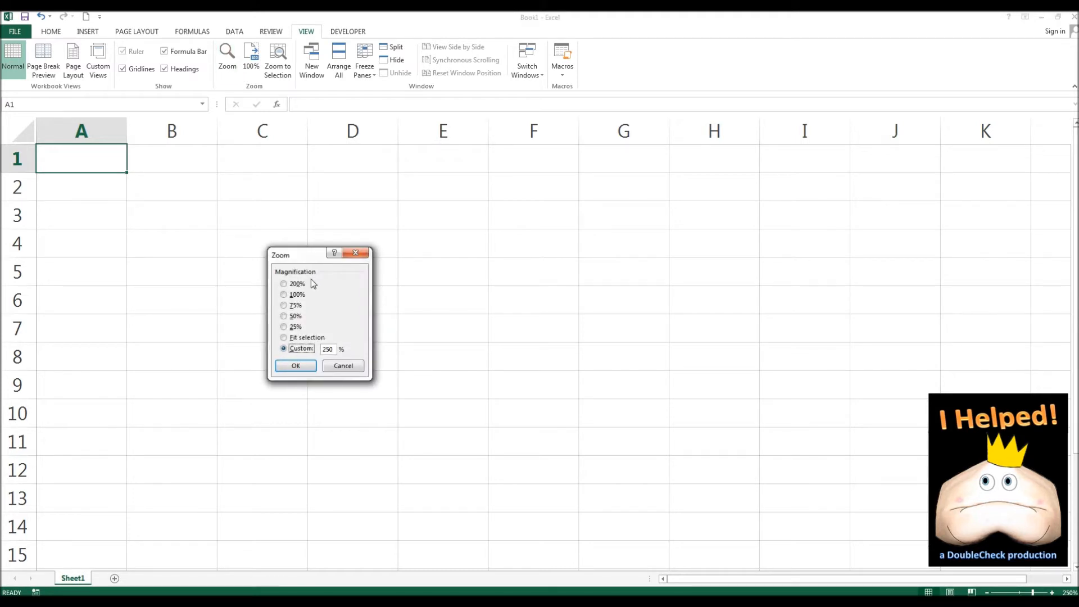
{"action": "left_click", "coordinate": [345, 367]}
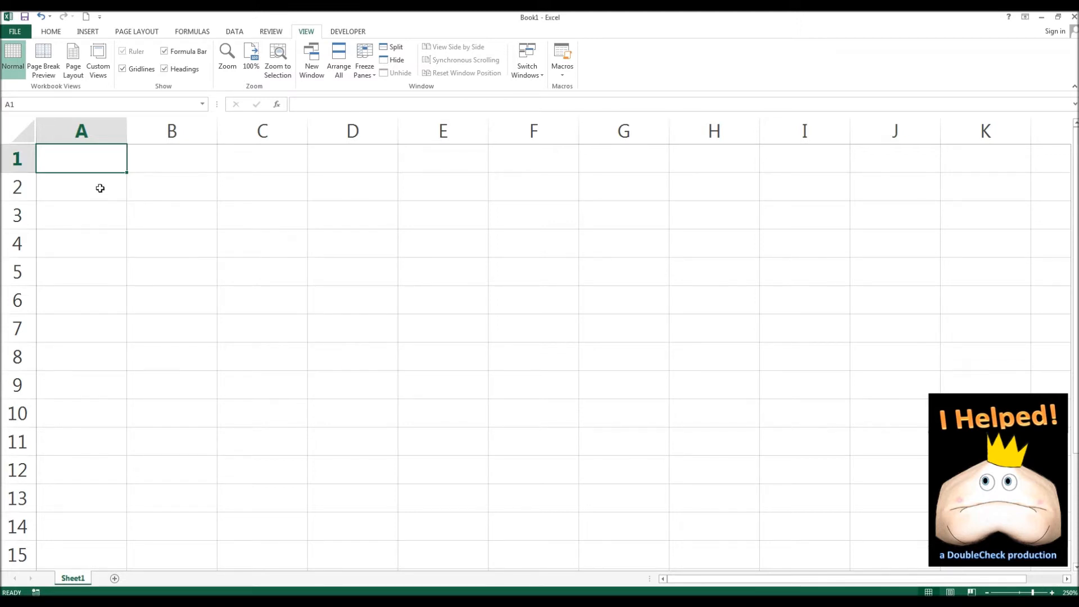
{"action": "scroll", "coordinate": [100, 188], "scroll_direction": "up", "scroll_amount": 10}
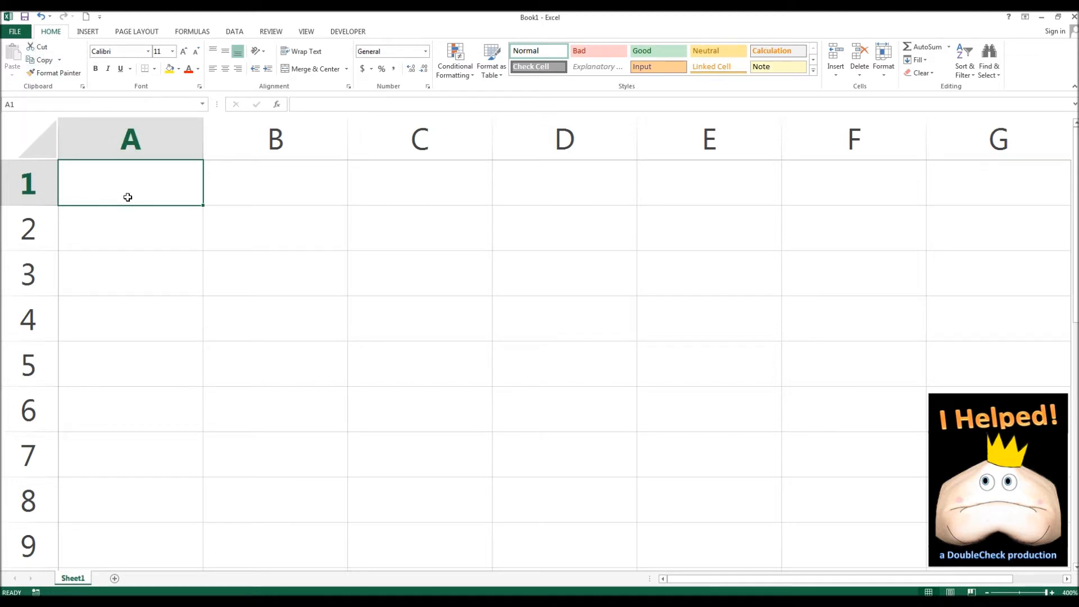
Step: Enter the text "Ctrl-x" in cell A1
{"action": "type", "text": "Ctrl-x"}
{"action": "key", "text": "Return"}
Step: Cut cell A1, paste it into B1 and undo the paste
{"action": "left_click", "coordinate": [155, 182]}
{"action": "key", "text": "ctrl+x"}
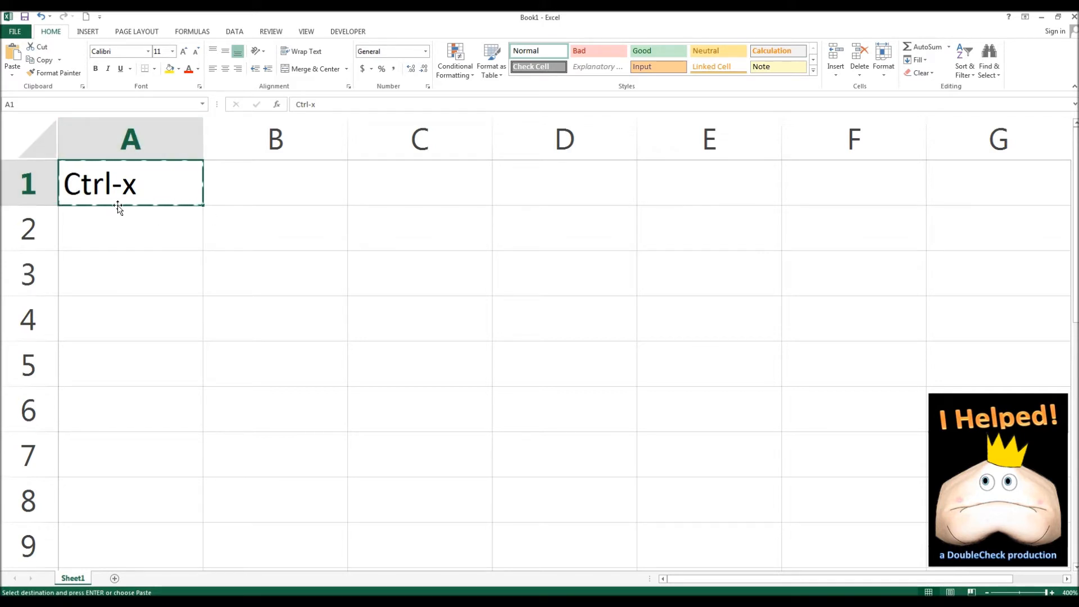
{"action": "left_click", "coordinate": [251, 195]}
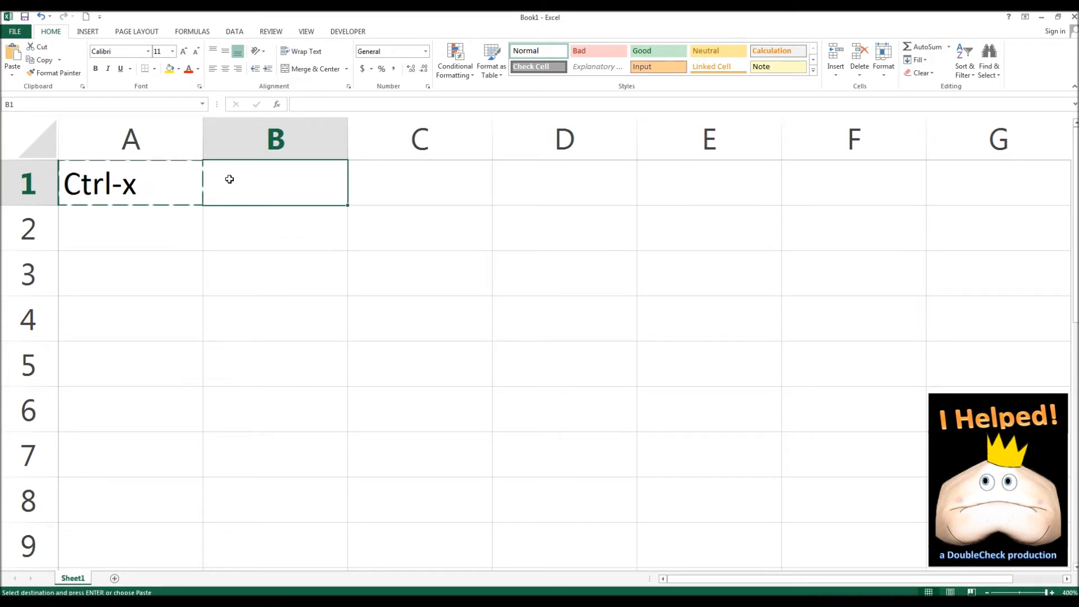
{"action": "left_click", "coordinate": [15, 59]}
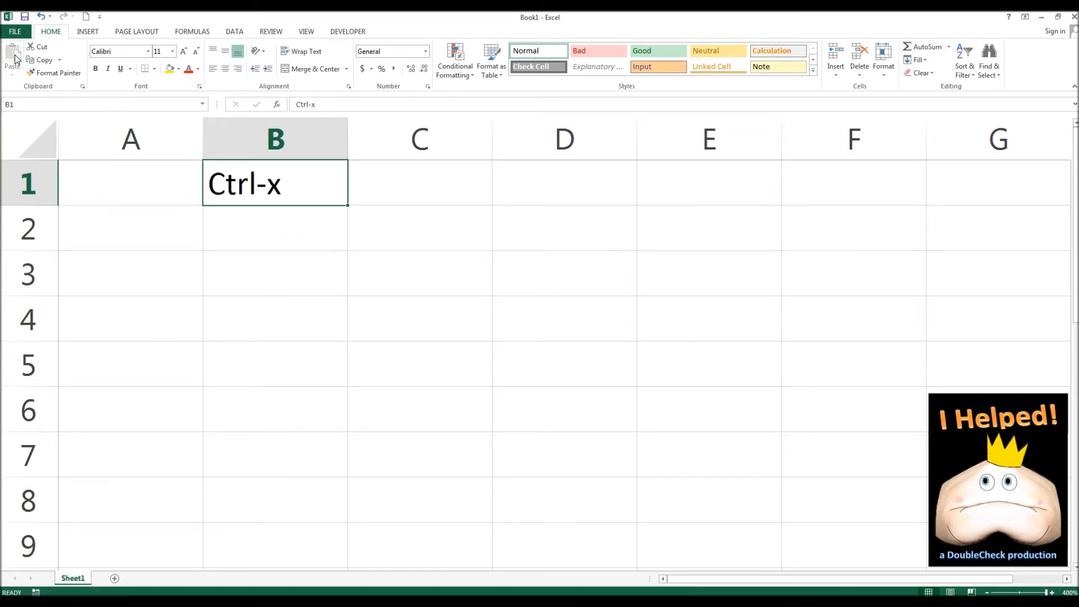
{"action": "left_click", "coordinate": [41, 16]}
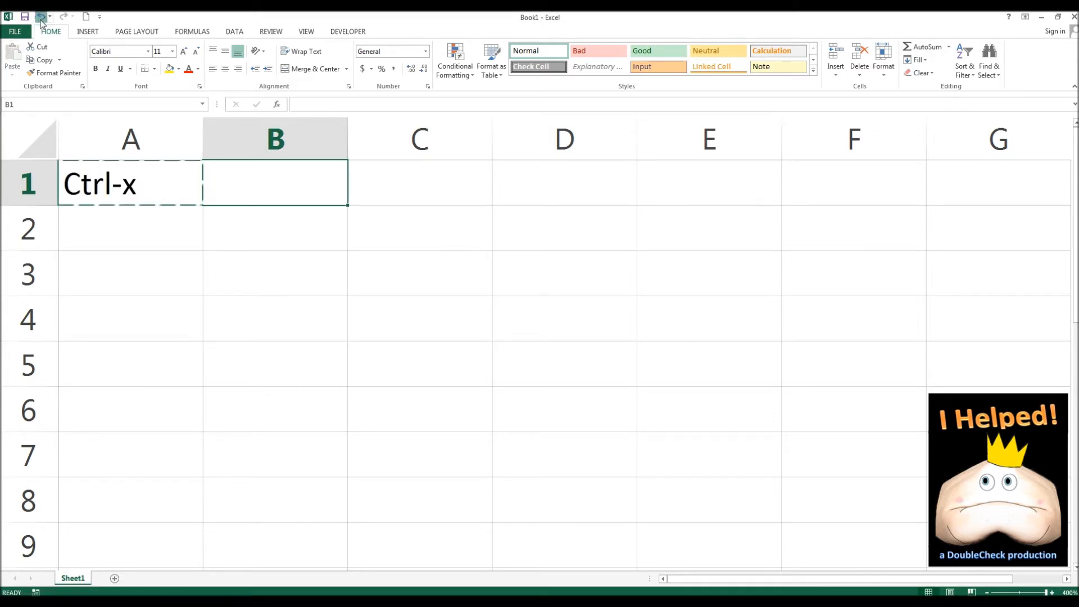
Step: Paste the cut cell into B1 two more times, undoing each paste
{"action": "right_click", "coordinate": [265, 193]}
{"action": "left_click", "coordinate": [288, 245]}
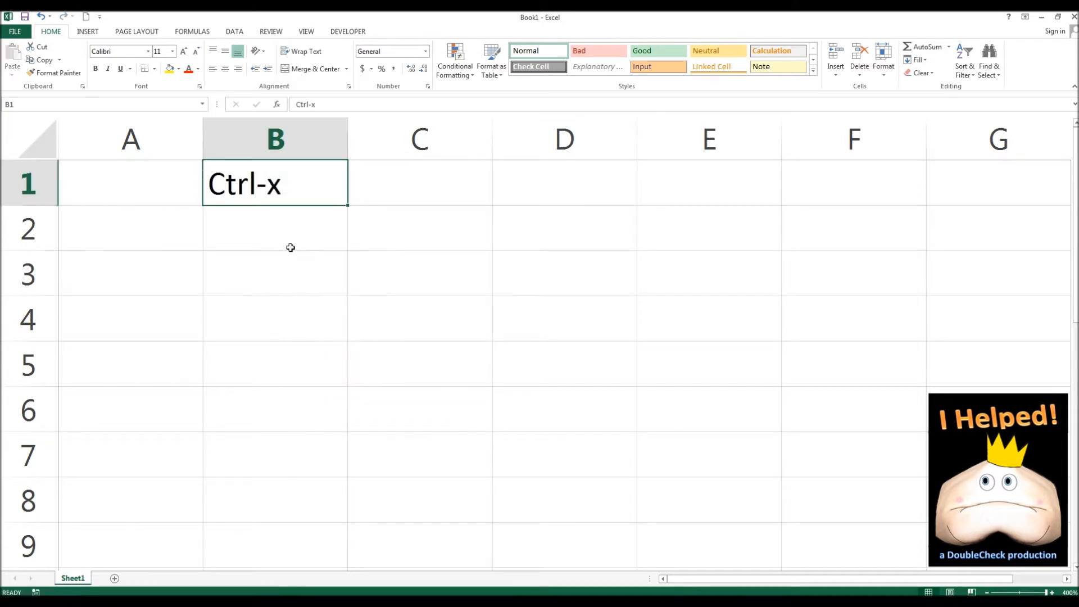
{"action": "key", "text": "ctrl+z"}
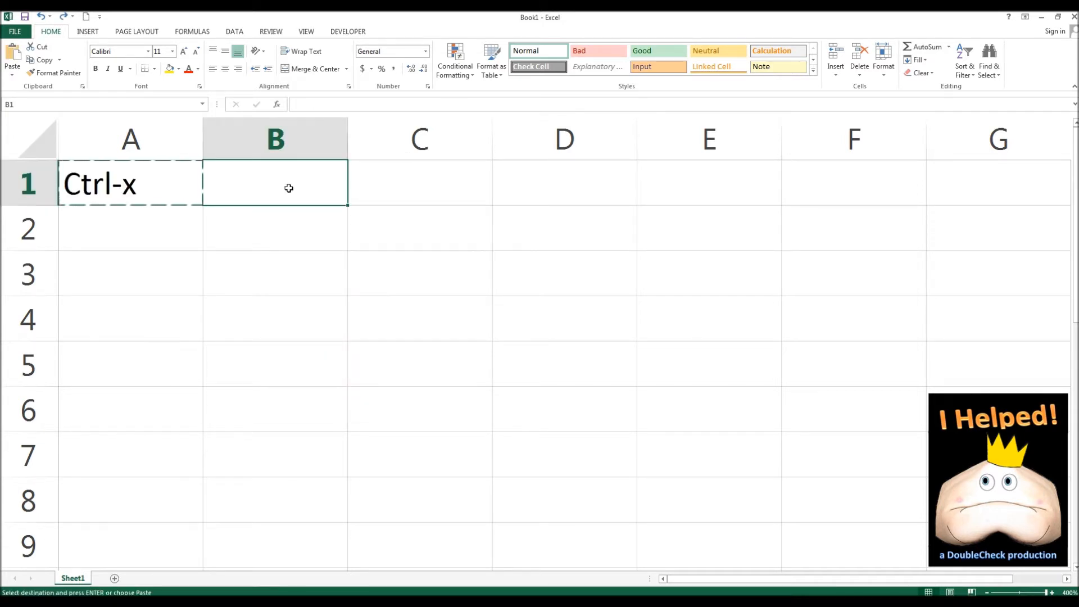
{"action": "key", "text": "ctrl+v"}
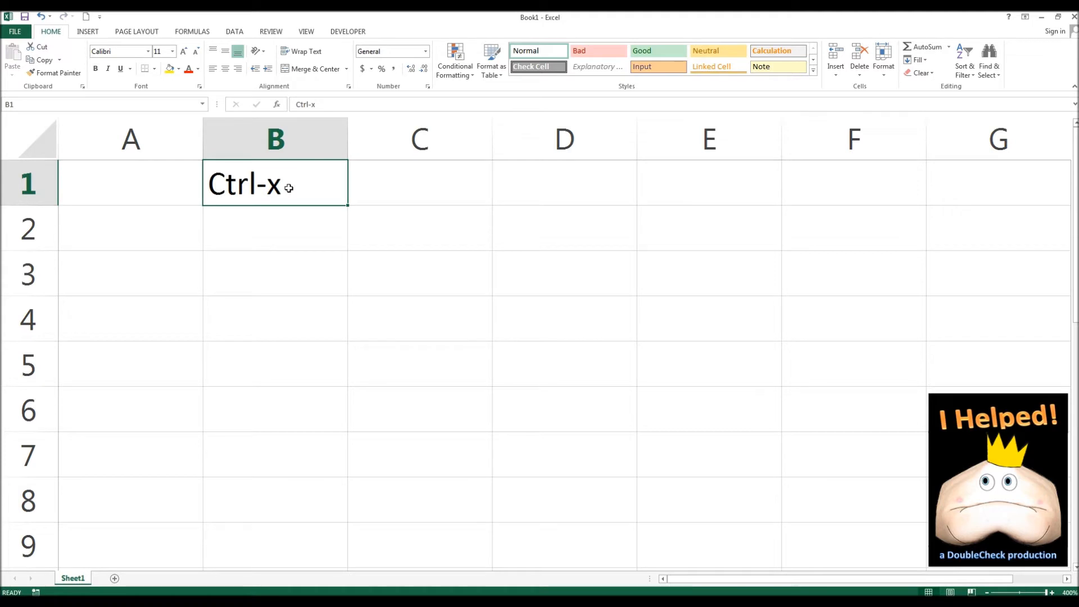
{"action": "key", "text": "ctrl+z"}
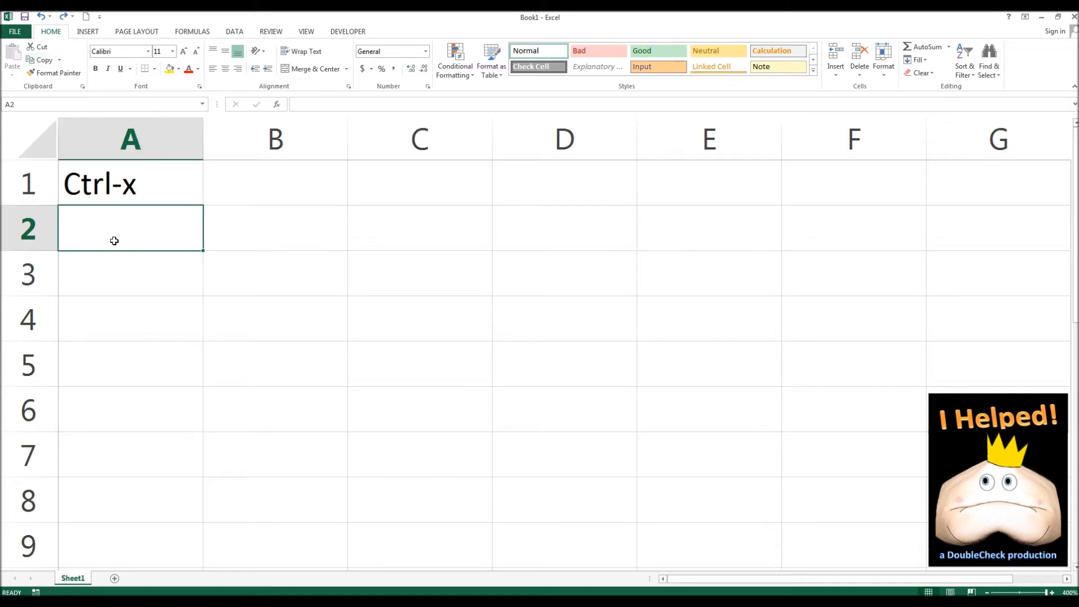
Step: Enter the text "Ctrl-c" in cell A2
{"action": "type", "text": "Ctrl-c"}
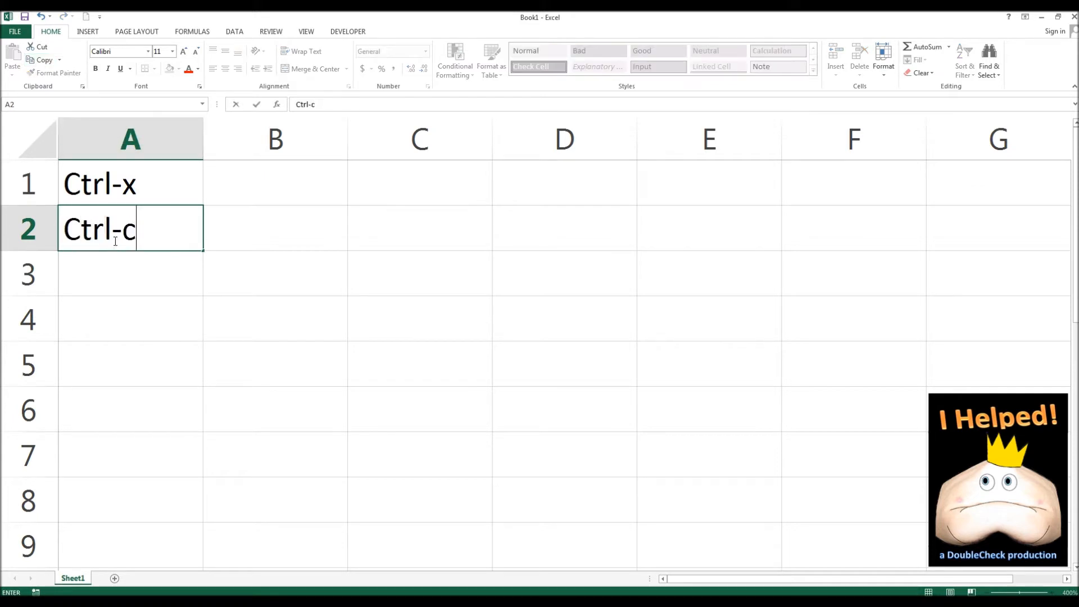
{"action": "key", "text": "Return"}
Step: Copy cell A2 into B2, C2 and D2, and remove the three copies again
{"action": "left_click", "coordinate": [147, 231]}
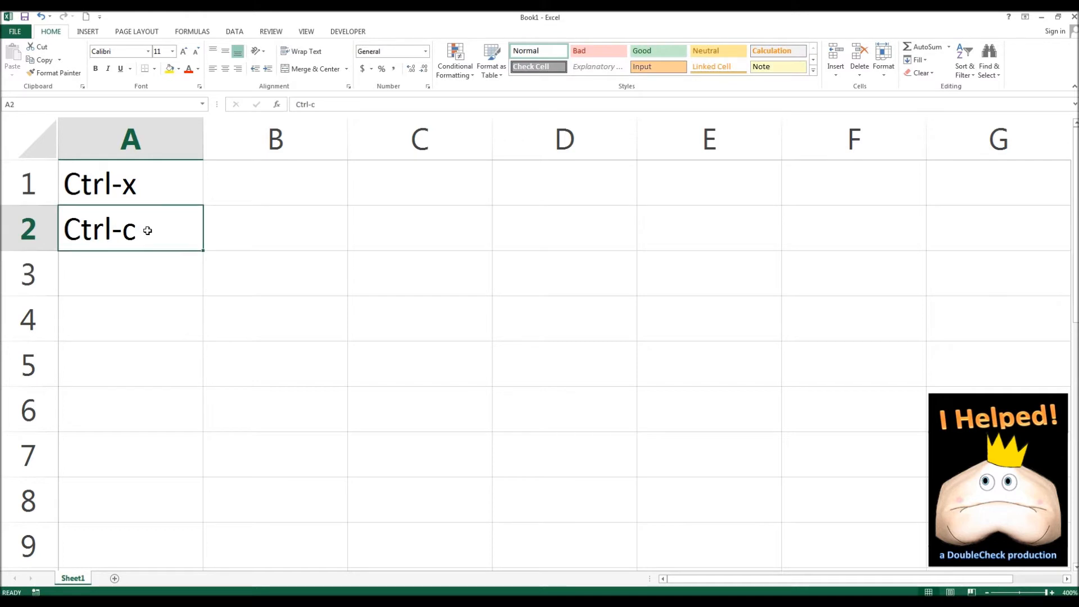
{"action": "key", "text": "ctrl+c"}
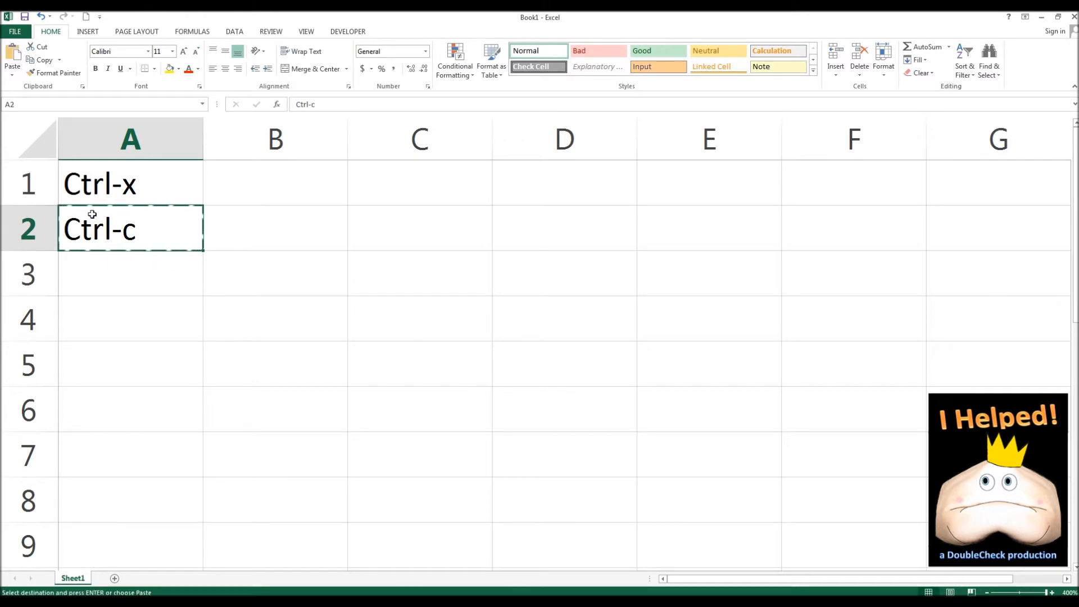
{"action": "left_click", "coordinate": [249, 220]}
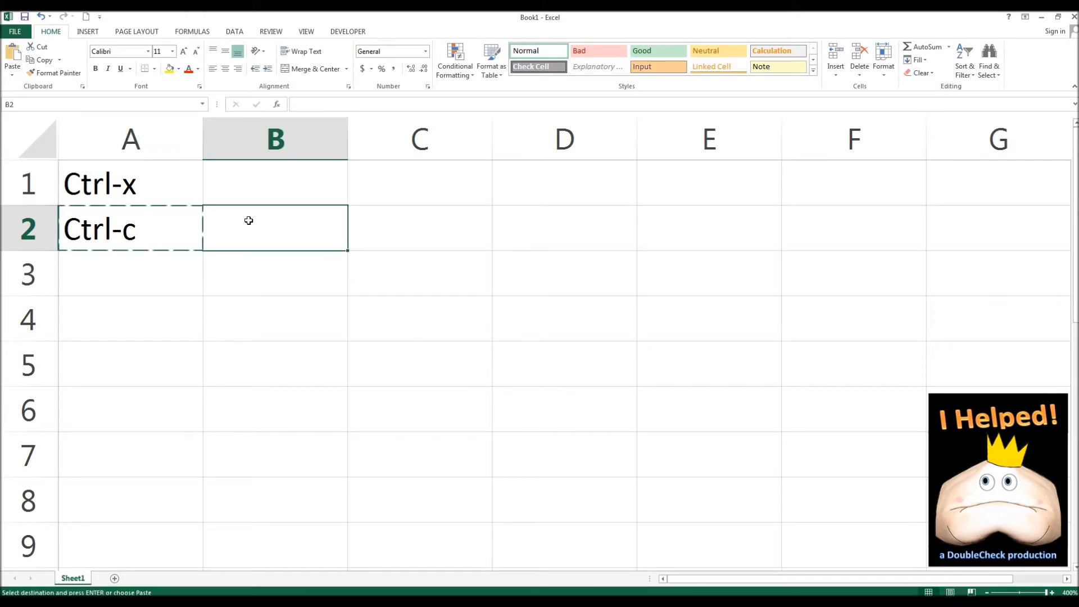
{"action": "left_click", "coordinate": [11, 56]}
{"action": "left_click", "coordinate": [393, 227]}
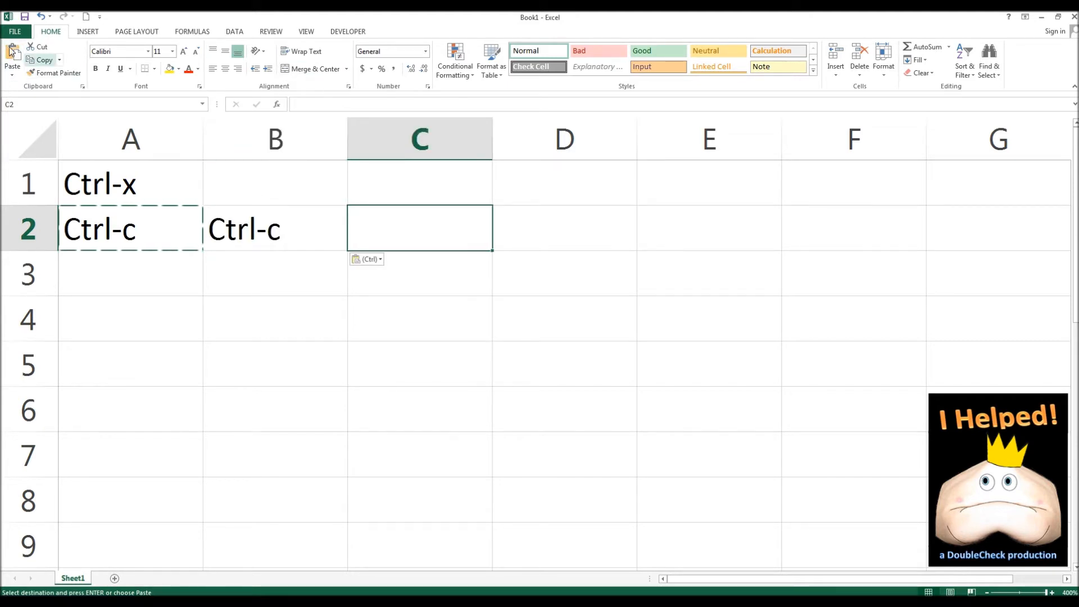
{"action": "key", "text": "ctrl"}
{"action": "left_click", "coordinate": [428, 219]}
{"action": "key", "text": "ctrl+v"}
{"action": "right_click", "coordinate": [531, 236]}
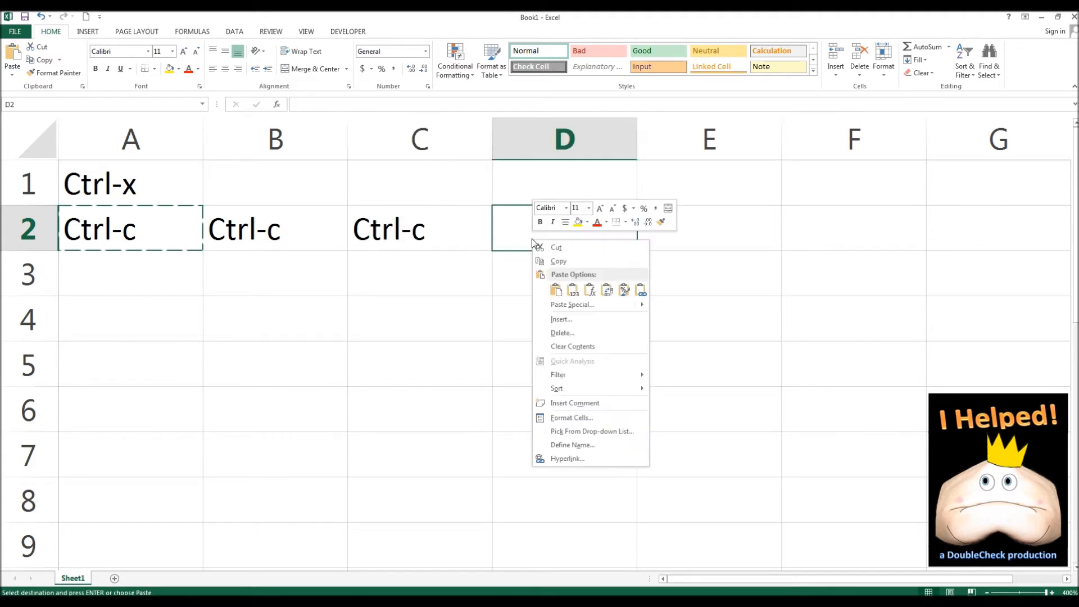
{"action": "left_click", "coordinate": [555, 289]}
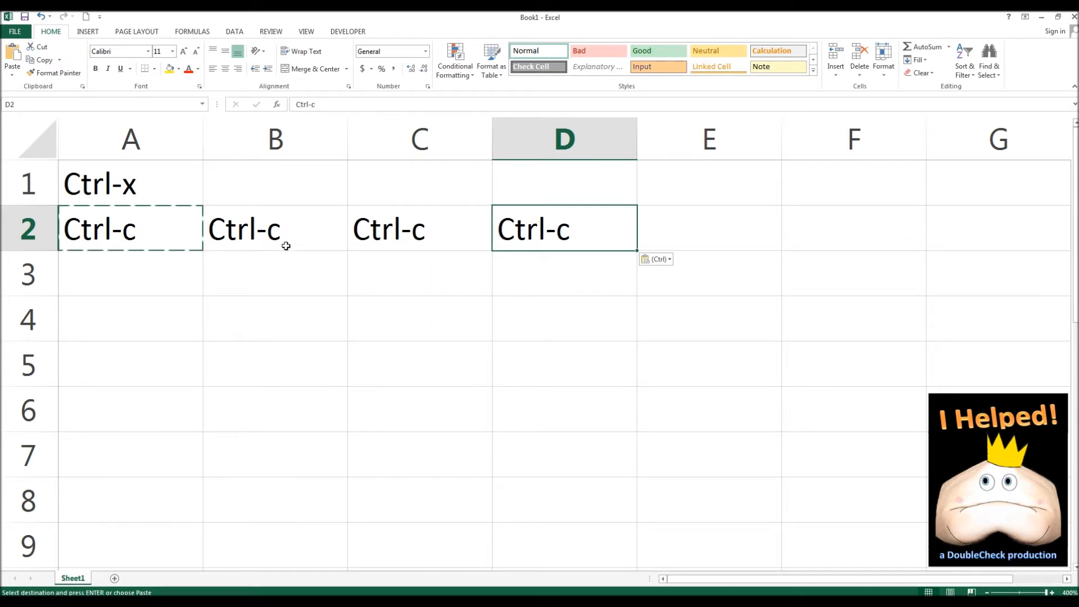
{"action": "key", "text": "Escape"}
{"action": "key", "text": "Escape"}
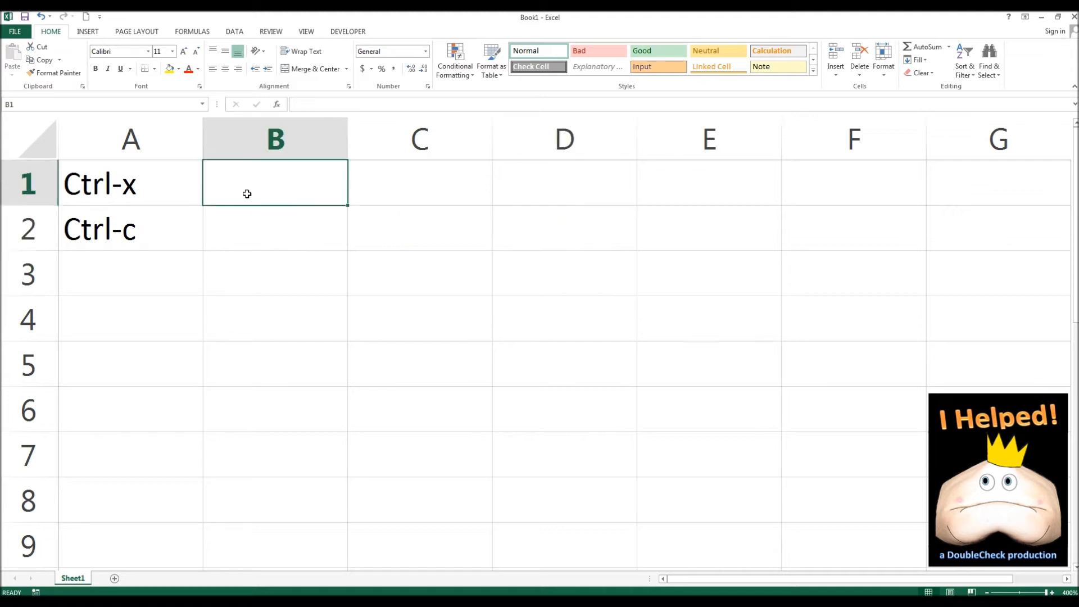
Step: Label the first two shortcuts by entering "Cut" in B1 and "Copy" in B2
{"action": "type", "text": "Cut"}
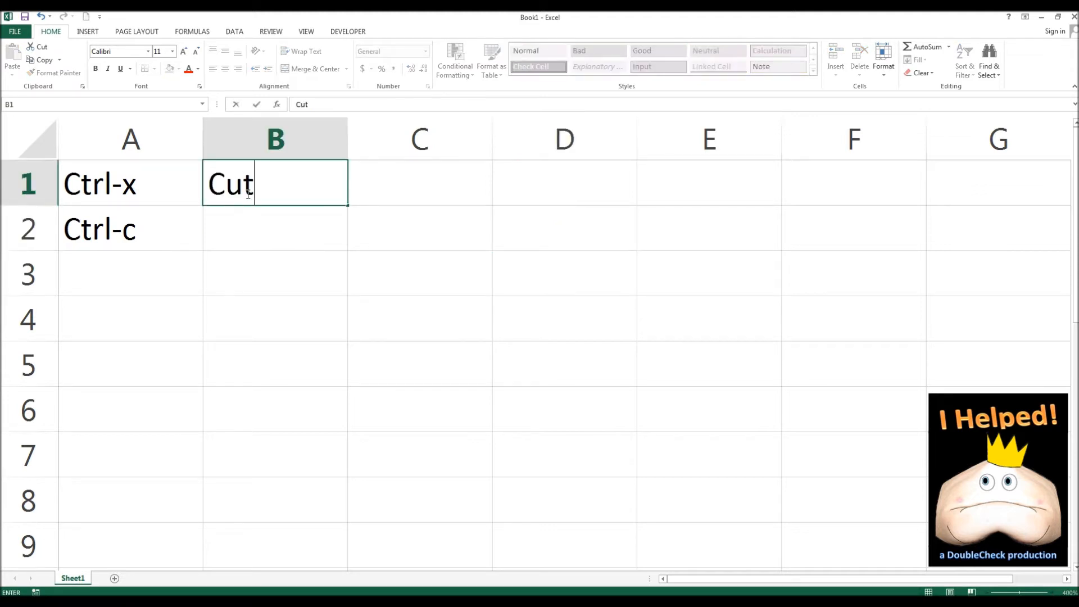
{"action": "key", "text": "Return"}
{"action": "type", "text": "Copy"}
{"action": "key", "text": "Return"}
{"action": "key", "text": "Left"}
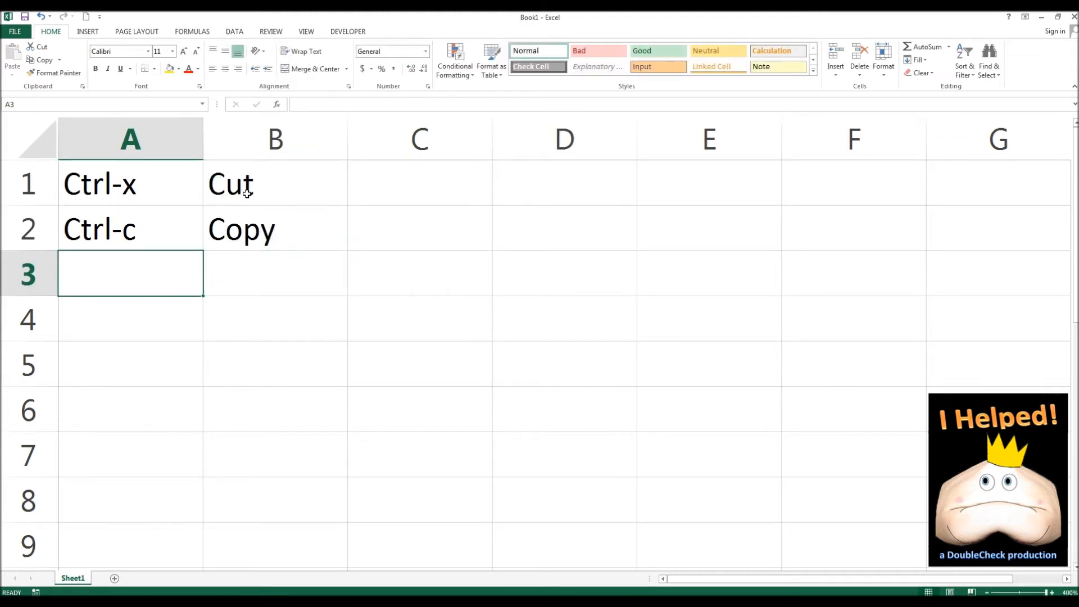
Step: Add a third shortcut row with "Ctrl-v" in A3 and "Paste" in B3
{"action": "key", "text": "ctrl+d"}
{"action": "type", "text": "Ctrl-v"}
{"action": "key", "text": "Return"}
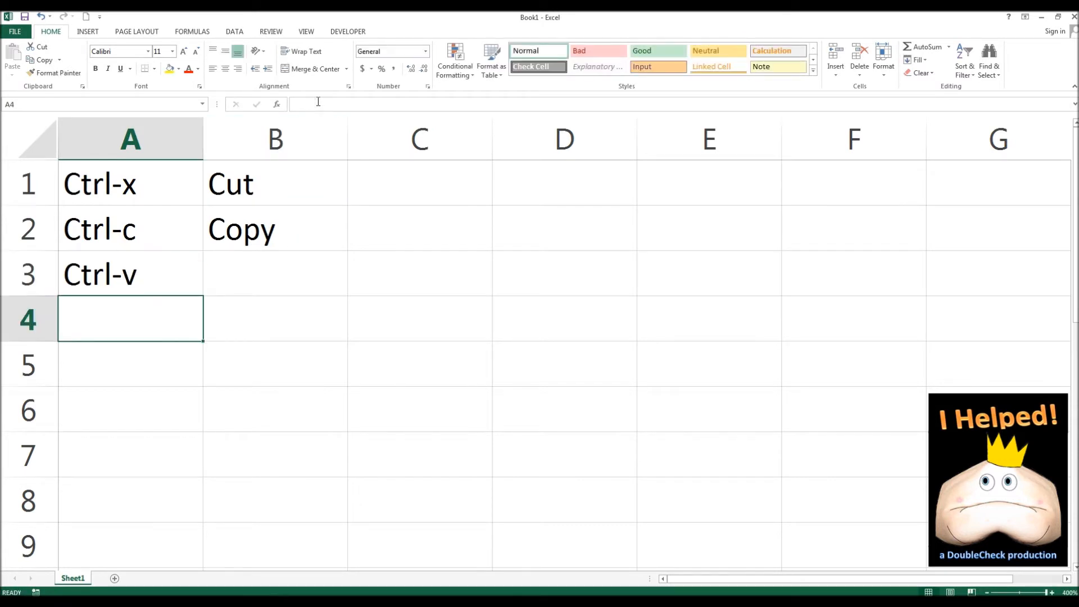
{"action": "key", "text": "Up"}
{"action": "key", "text": "Right"}
{"action": "type", "text": "Paste"}
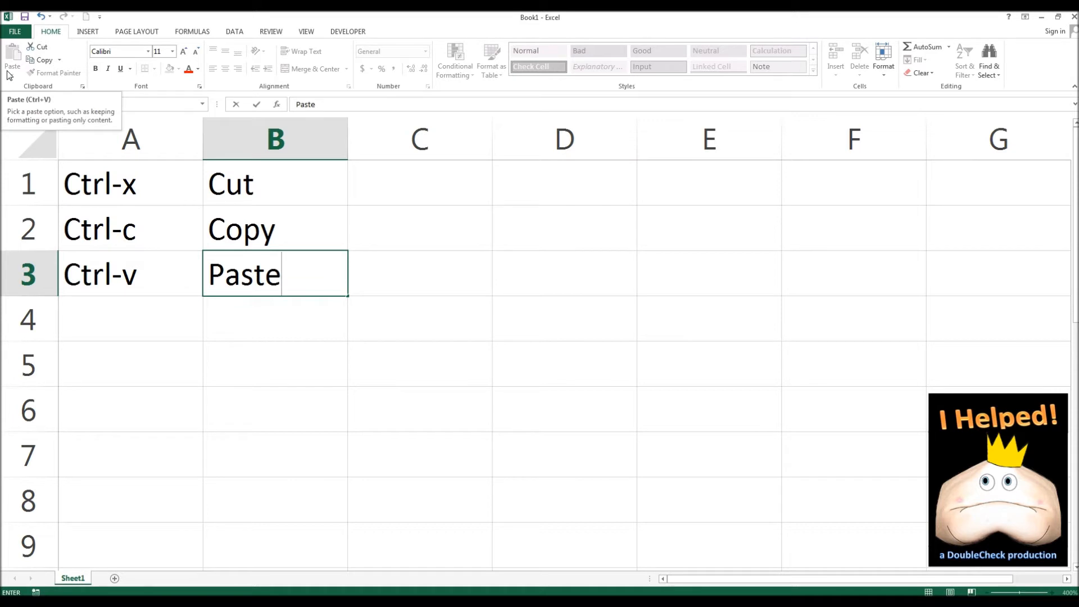
{"action": "key", "text": "Return"}
{"action": "key", "text": "Return"}
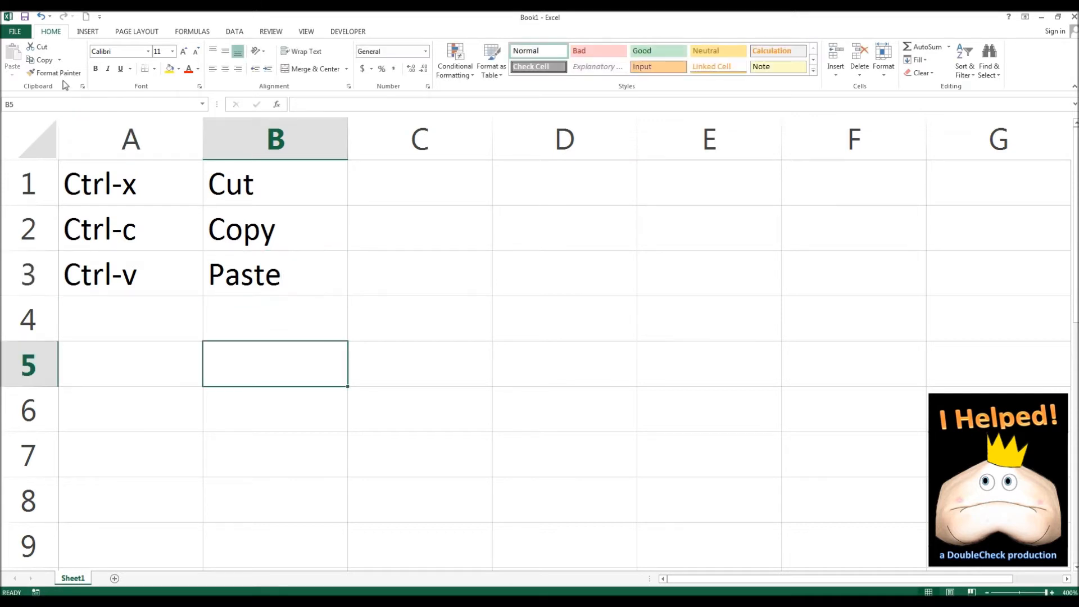
Step: Format cell A1 with a yellow fill, the Algerian font and a red font color
{"action": "left_click", "coordinate": [207, 268]}
{"action": "left_click", "coordinate": [138, 179]}
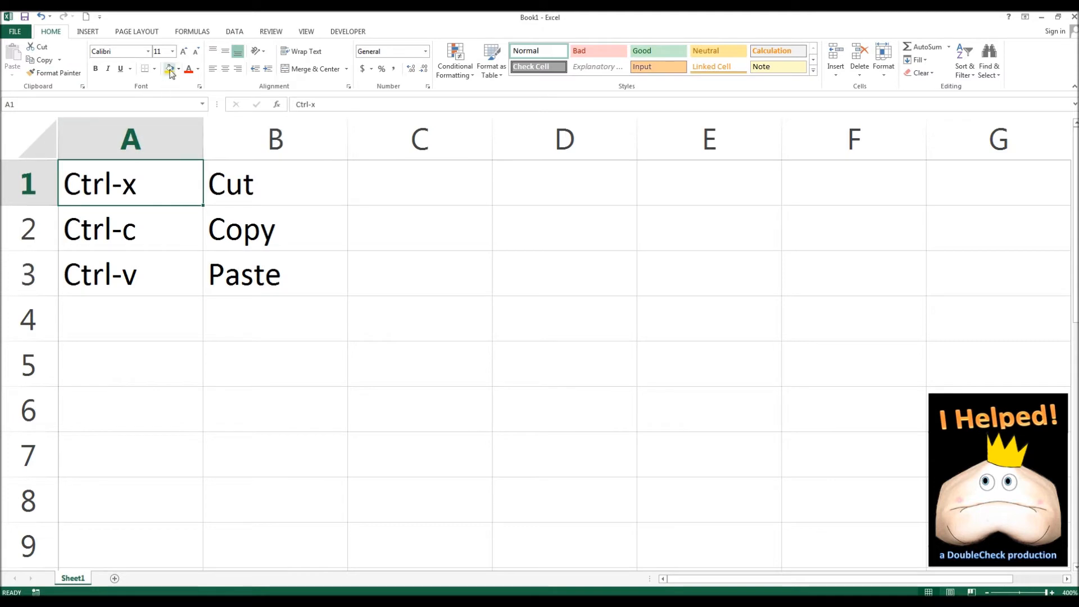
{"action": "left_click", "coordinate": [169, 68]}
{"action": "left_click", "coordinate": [148, 51]}
{"action": "left_click", "coordinate": [140, 148]}
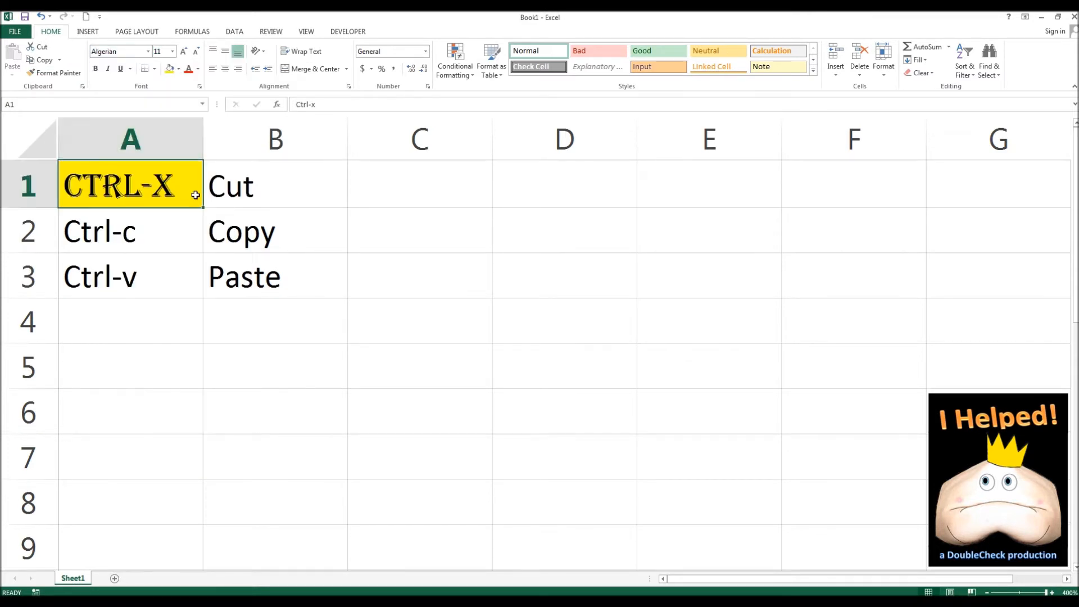
{"action": "left_click", "coordinate": [190, 70]}
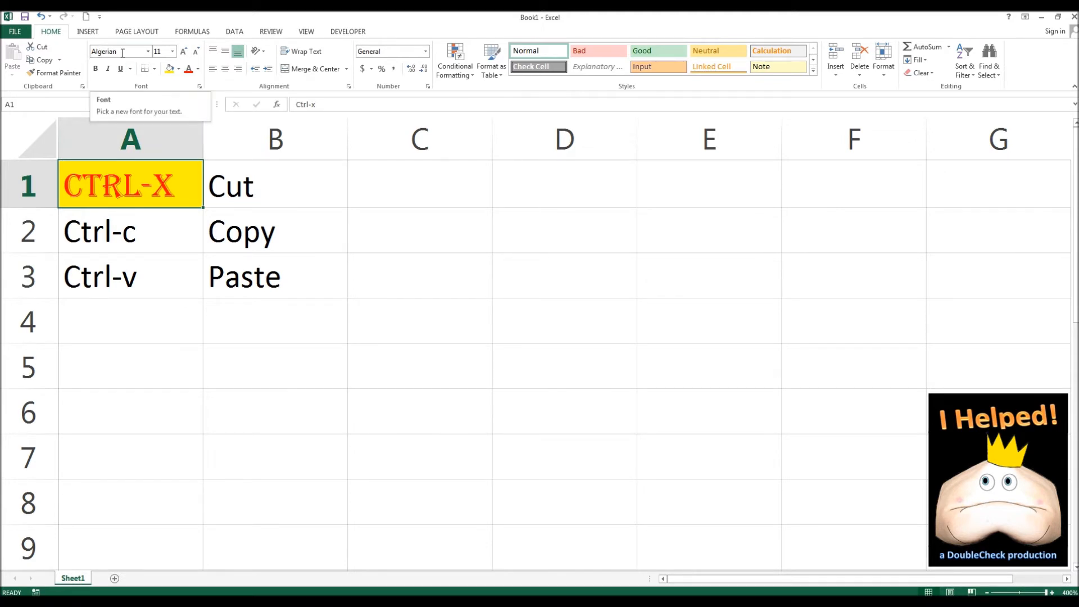
Step: Set the font size of cell A1 to 16, shrink it stepwise and grow it back to 14
{"action": "left_click", "coordinate": [172, 52]}
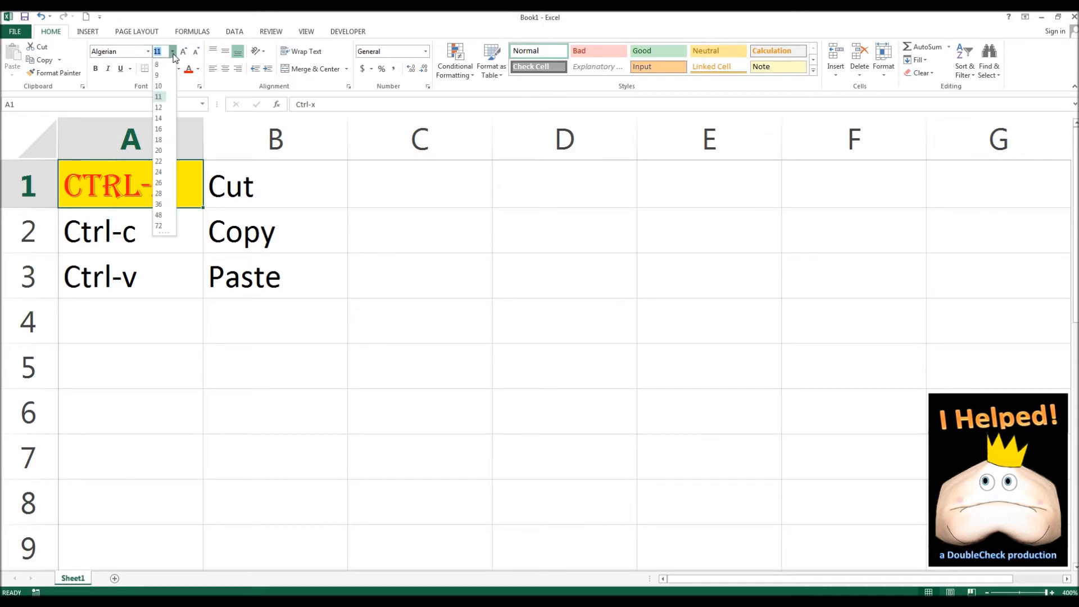
{"action": "left_click", "coordinate": [158, 129]}
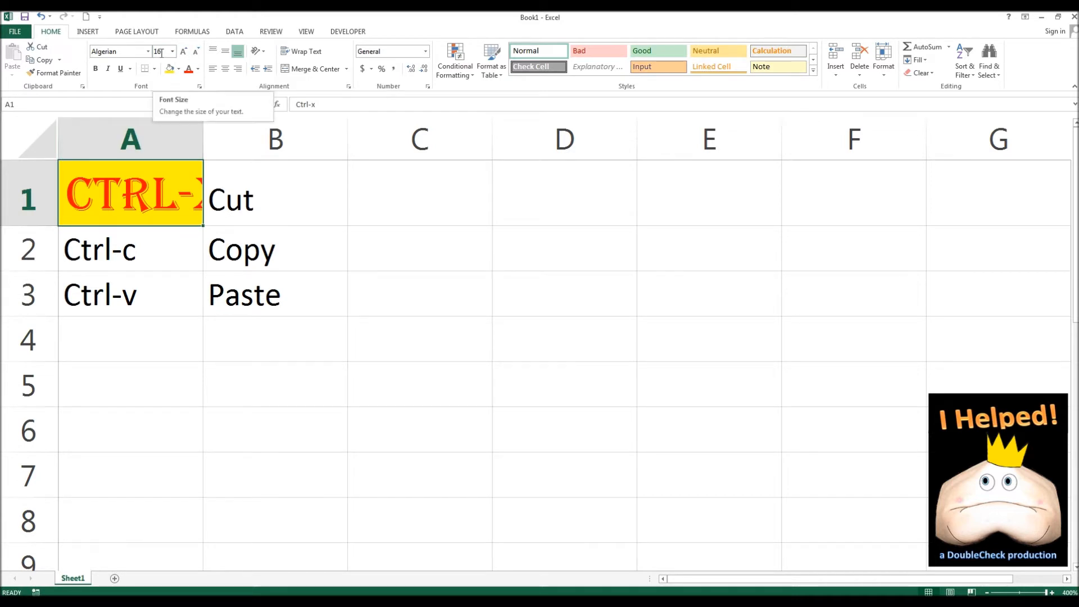
{"action": "left_click", "coordinate": [195, 53]}
{"action": "left_click", "coordinate": [195, 53]}
{"action": "left_click", "coordinate": [196, 53]}
{"action": "left_click", "coordinate": [195, 54]}
{"action": "left_click", "coordinate": [196, 53]}
{"action": "left_click", "coordinate": [196, 53]}
{"action": "left_click", "coordinate": [184, 53]}
{"action": "left_click", "coordinate": [184, 53]}
{"action": "left_click", "coordinate": [184, 52]}
{"action": "left_click", "coordinate": [184, 52]}
{"action": "left_click", "coordinate": [184, 52]}
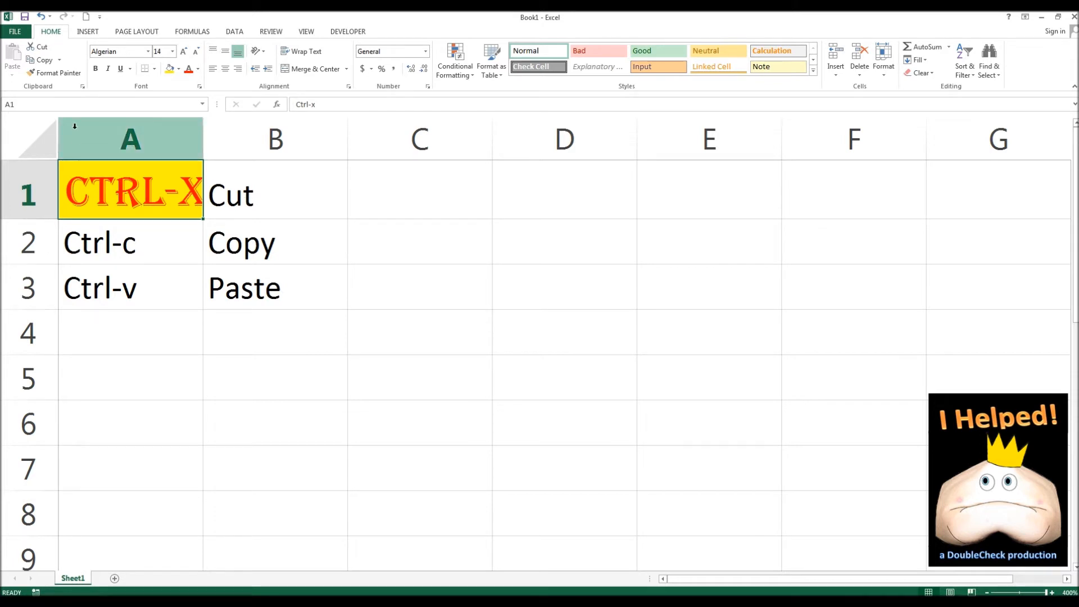
Step: Copy the formatting of cell A1 onto B1 with the Format Painter and select cell A2
{"action": "left_click", "coordinate": [45, 74]}
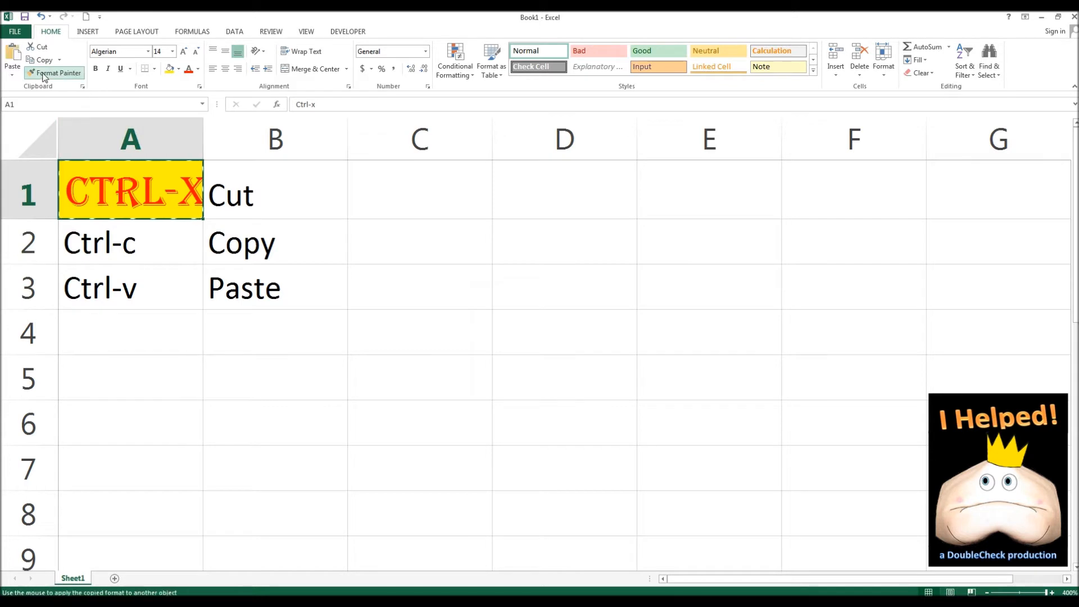
{"action": "left_click", "coordinate": [264, 194]}
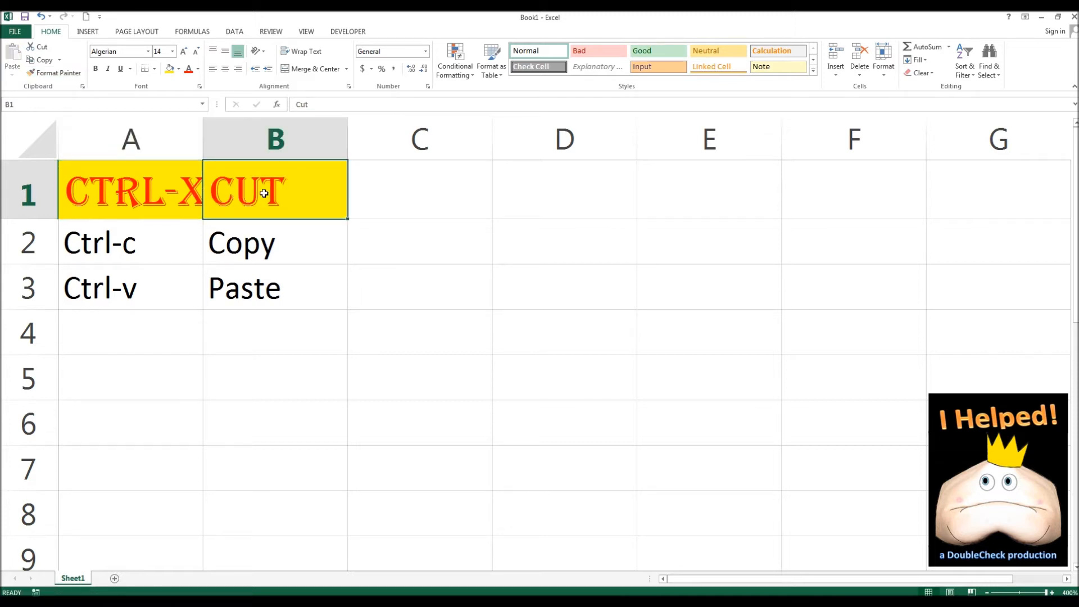
{"action": "left_click", "coordinate": [136, 239]}
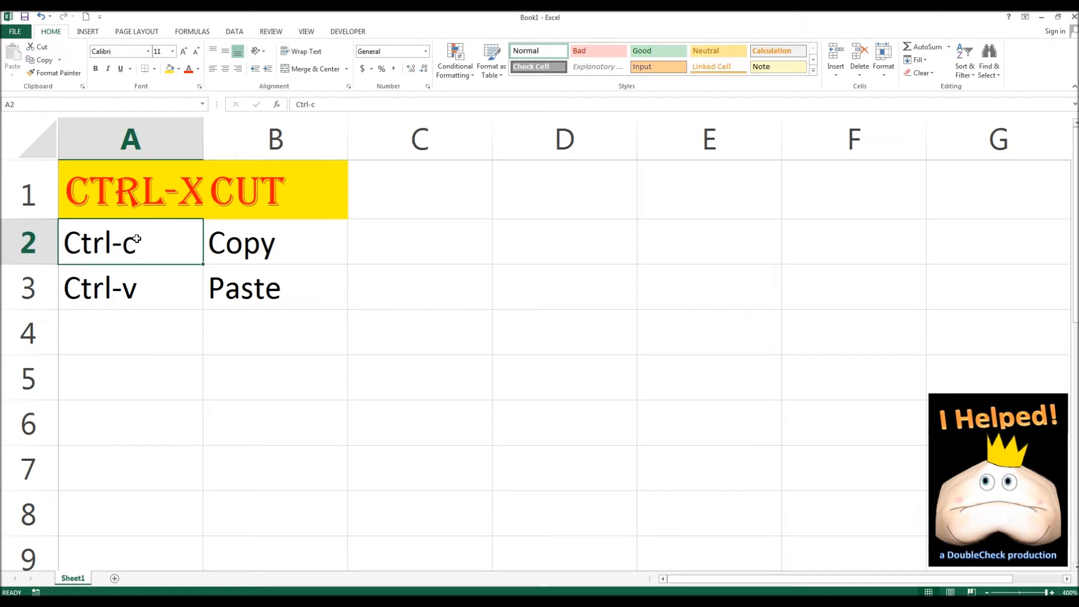
Step: Format cell A2 with a light blue fill, a red font color and the Bernard MT Condensed font
{"action": "left_click", "coordinate": [179, 68]}
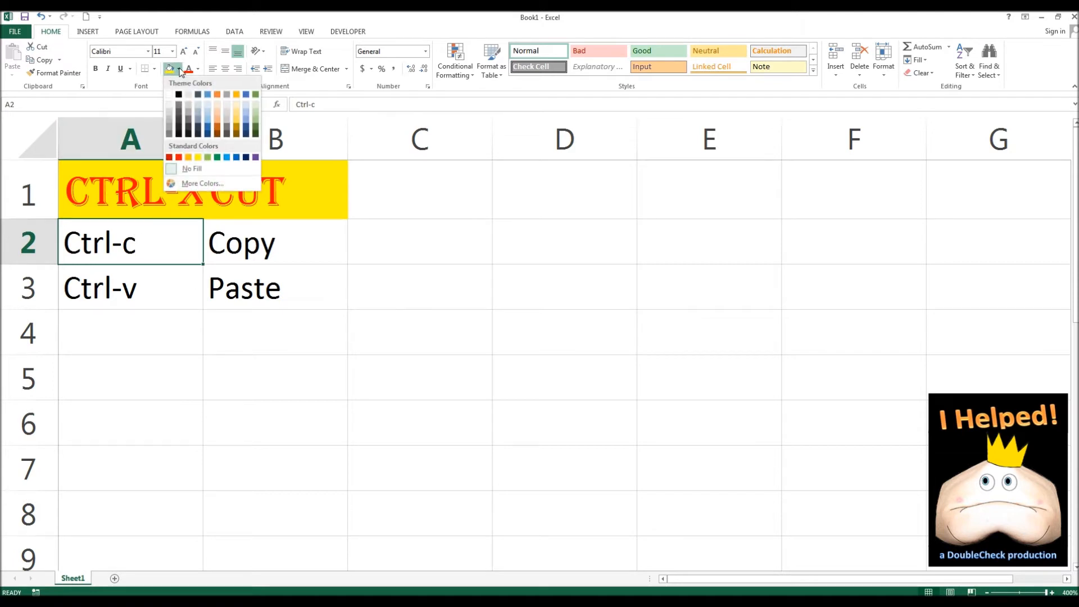
{"action": "left_click", "coordinate": [228, 158]}
{"action": "left_click", "coordinate": [188, 68]}
{"action": "left_click", "coordinate": [149, 51]}
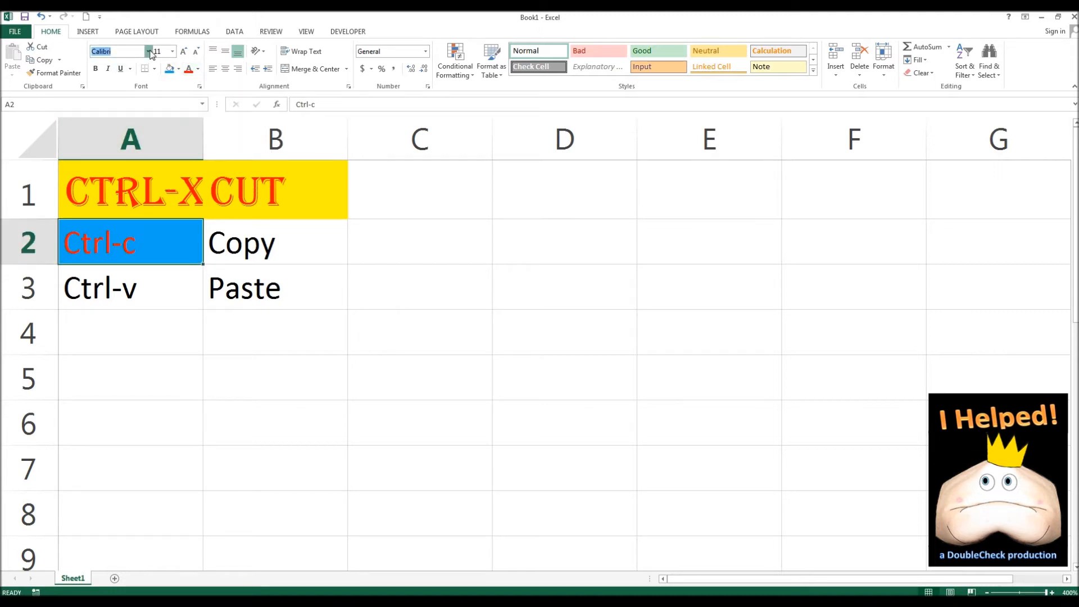
{"action": "left_click", "coordinate": [141, 393]}
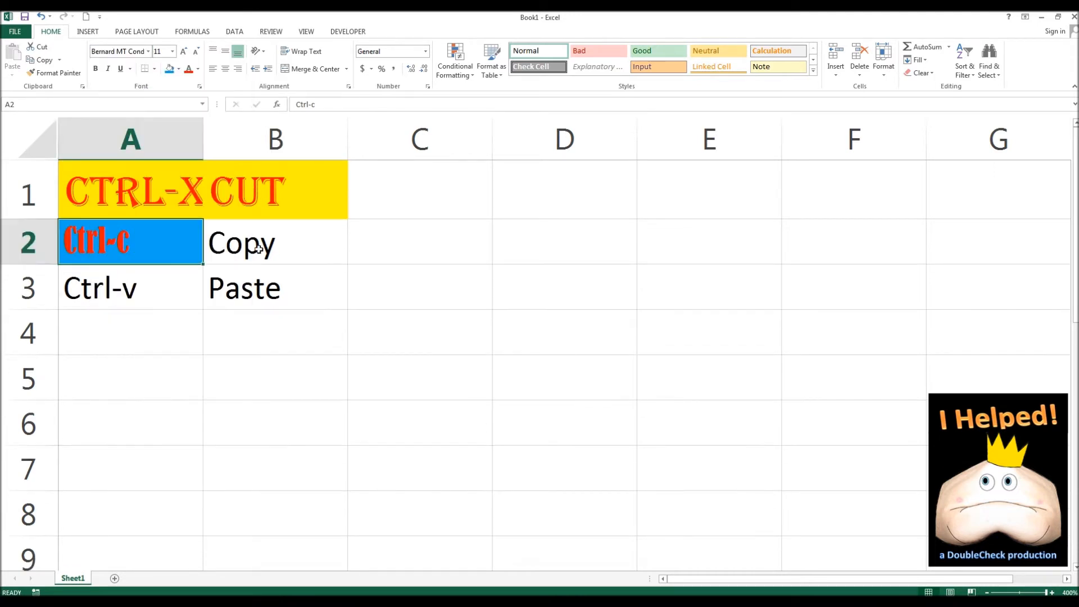
Step: Grow the font of cell A2 stepwise to size 18
{"action": "left_click", "coordinate": [185, 52]}
{"action": "left_click", "coordinate": [184, 52]}
{"action": "left_click", "coordinate": [184, 52]}
{"action": "left_click", "coordinate": [185, 52]}
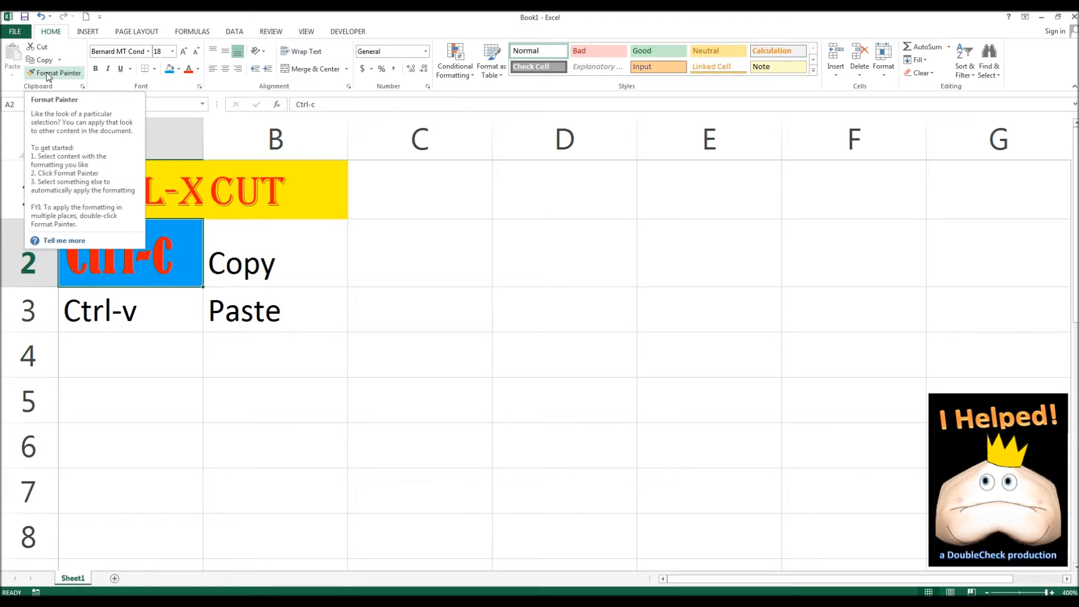
Step: Lock the Format Painter on A2's formatting, apply it to B2, B3, A3, A4, B4 and B5, and exit it
{"action": "left_click", "coordinate": [48, 74]}
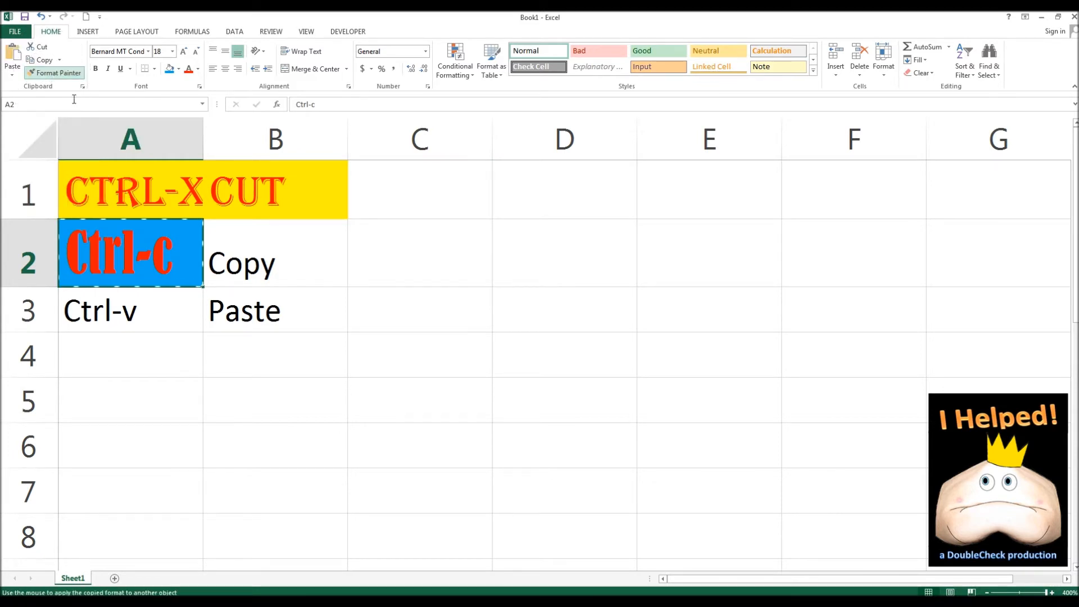
{"action": "left_click", "coordinate": [255, 268]}
{"action": "left_click", "coordinate": [258, 311]}
{"action": "left_click", "coordinate": [130, 318]}
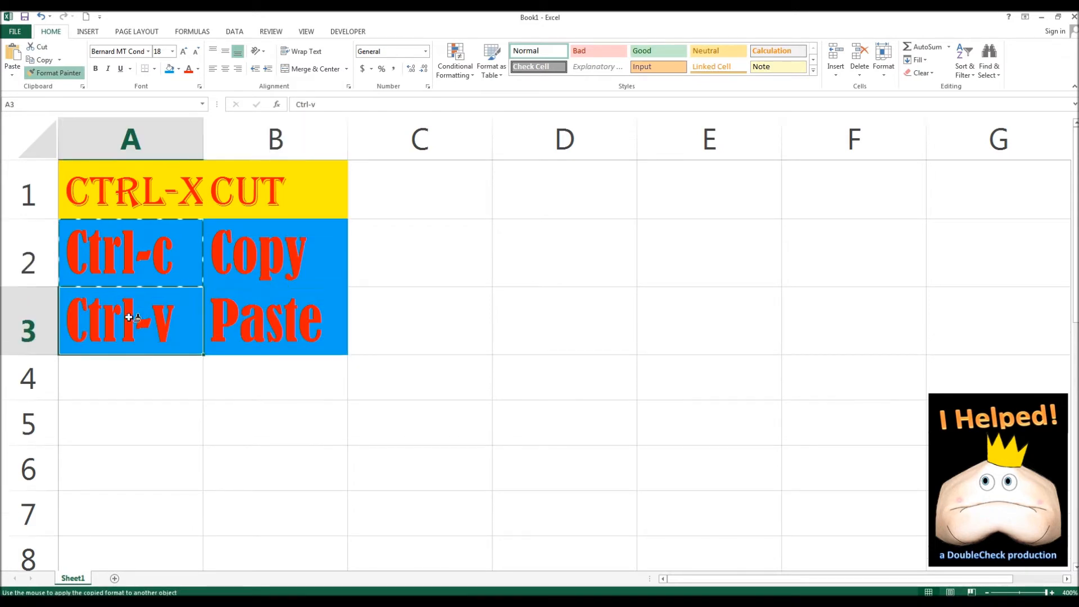
{"action": "left_click", "coordinate": [120, 368]}
{"action": "left_click", "coordinate": [265, 400]}
{"action": "left_click", "coordinate": [304, 447]}
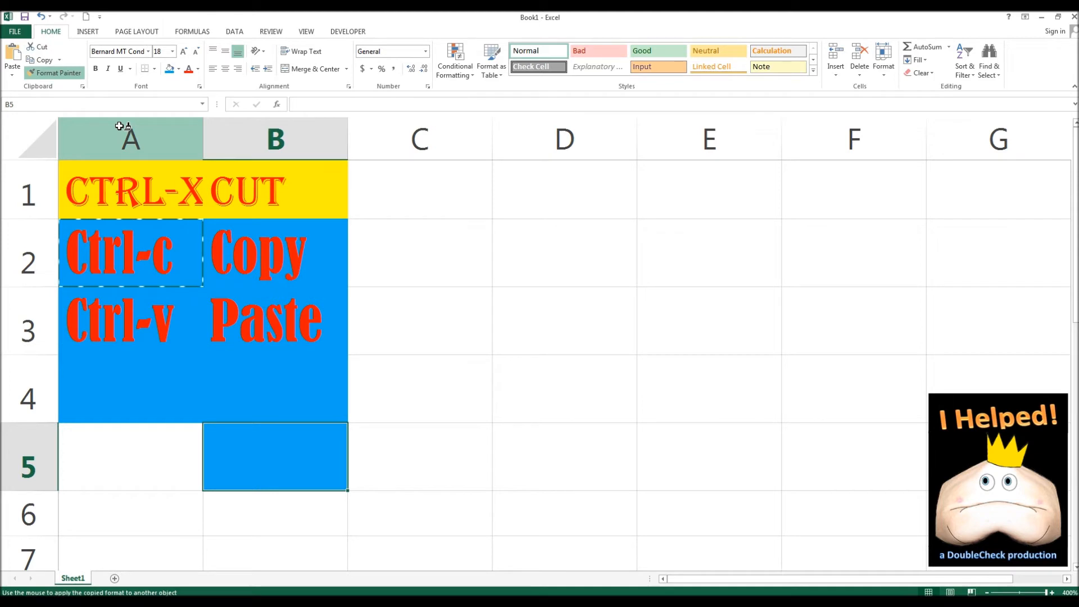
{"action": "key", "text": "Escape"}
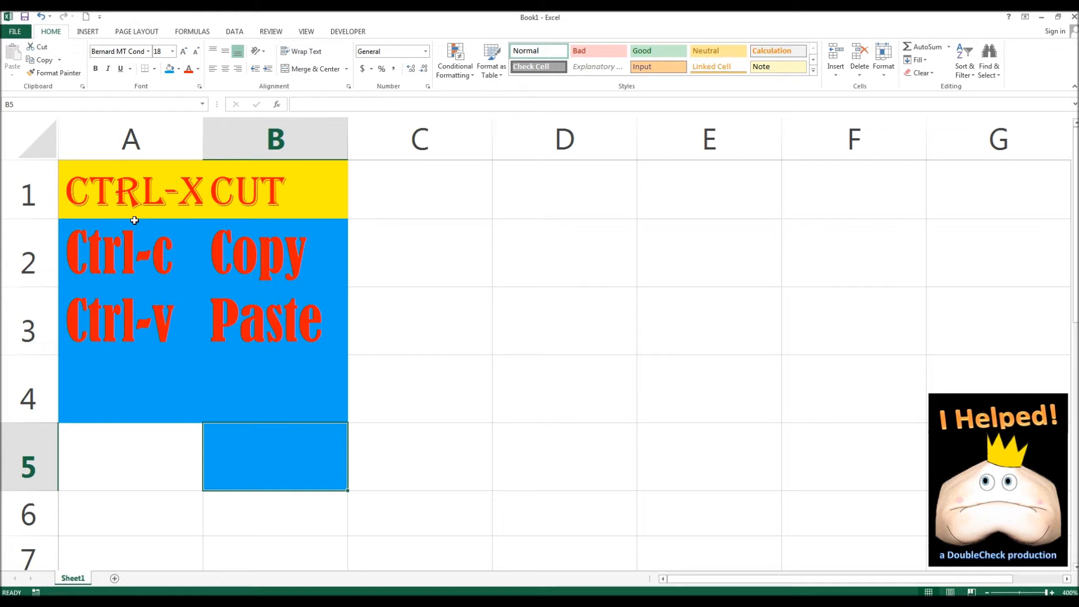
Step: Clear only the formats from cell A1, keeping its text
{"action": "left_click", "coordinate": [123, 186]}
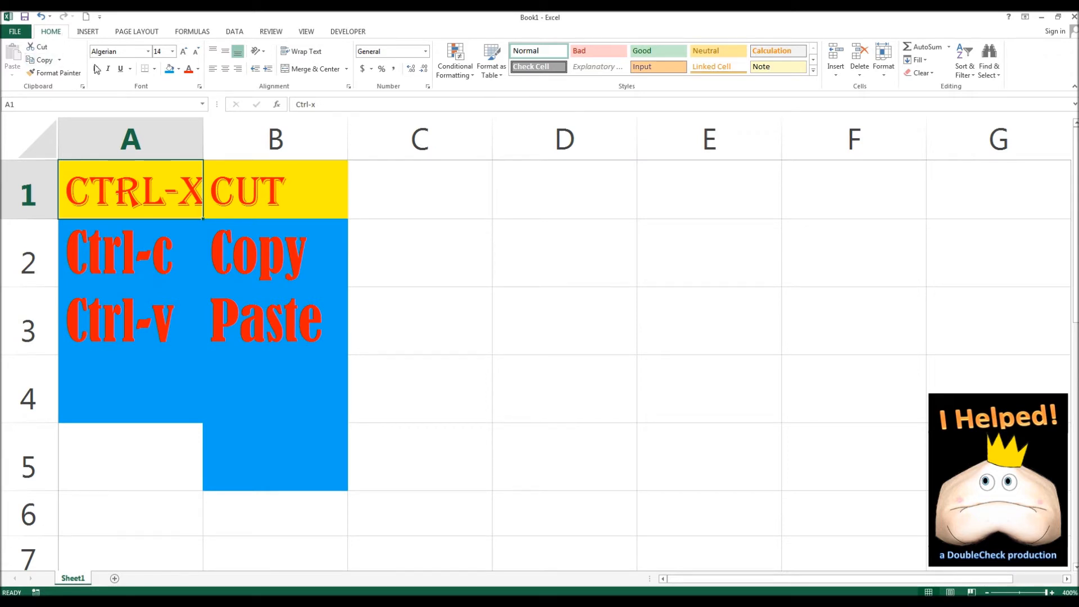
{"action": "left_click", "coordinate": [933, 74]}
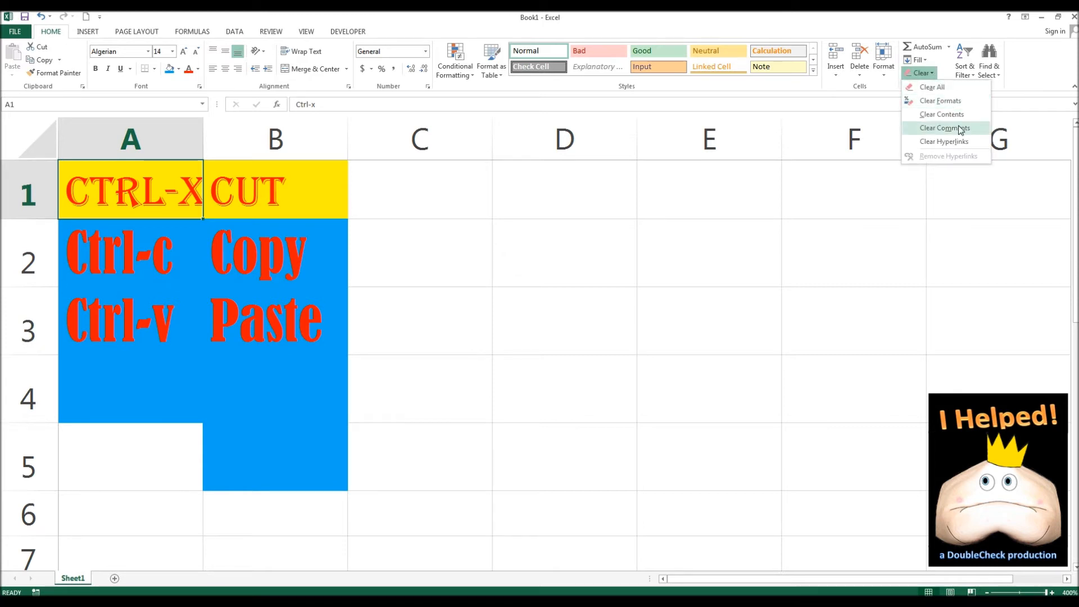
{"action": "left_click", "coordinate": [932, 102]}
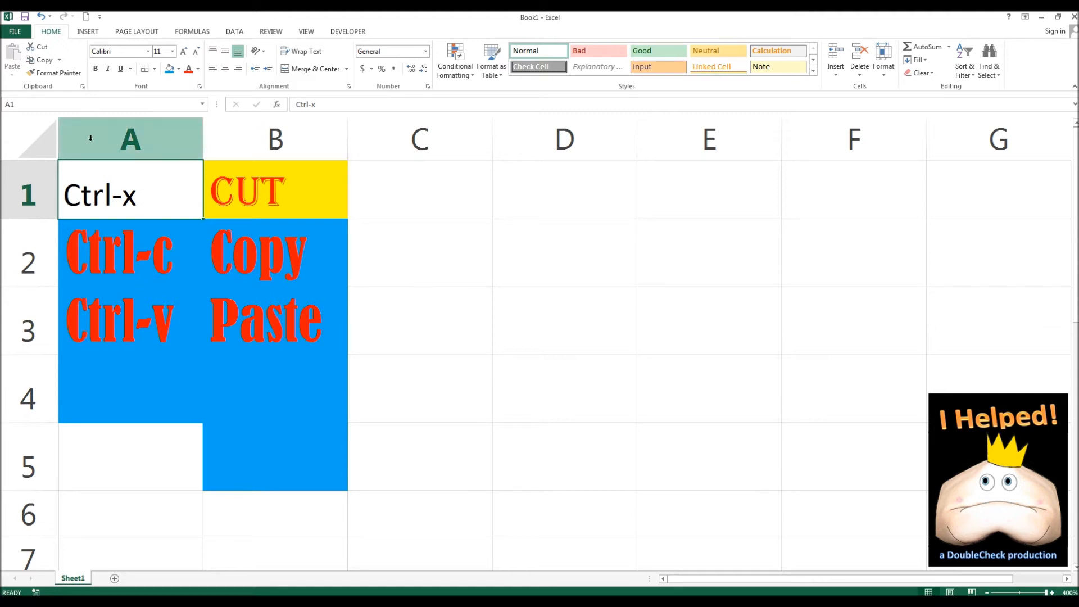
Step: Make the text in cell A1 bold, italic and underlined
{"action": "left_click", "coordinate": [96, 70]}
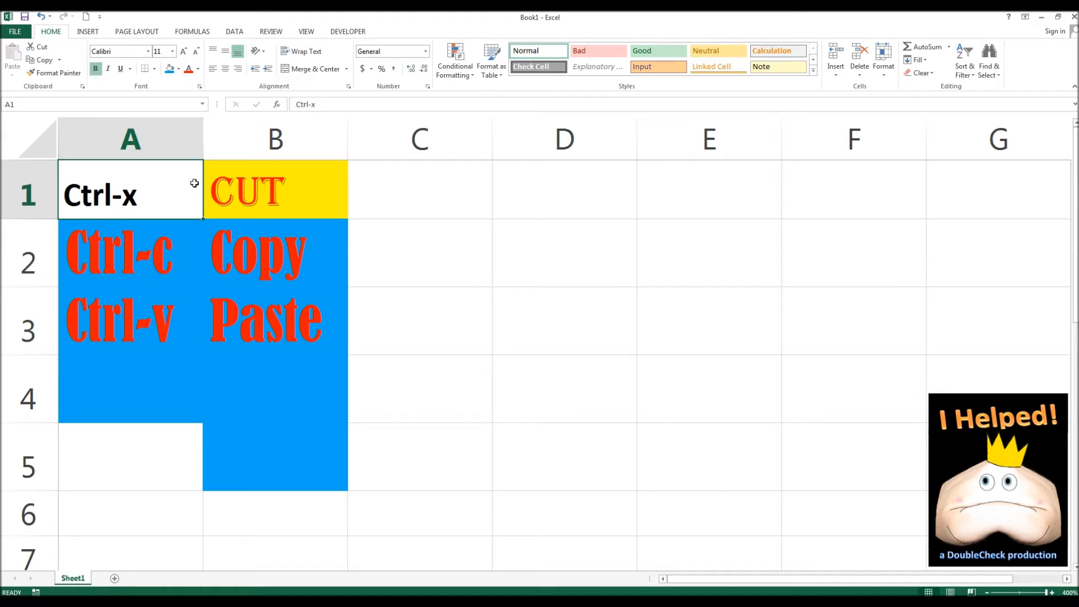
{"action": "left_click", "coordinate": [108, 68]}
{"action": "left_click", "coordinate": [120, 69]}
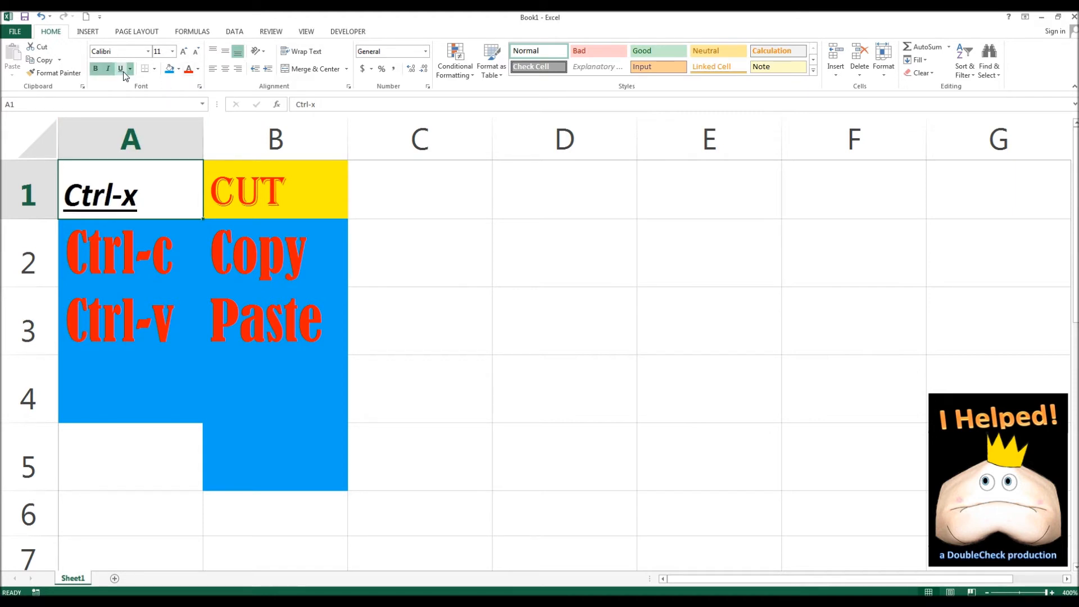
Step: Add a thick box border to cell A1 and copy its formatting onto B2 with the Format Painter
{"action": "left_click", "coordinate": [156, 70]}
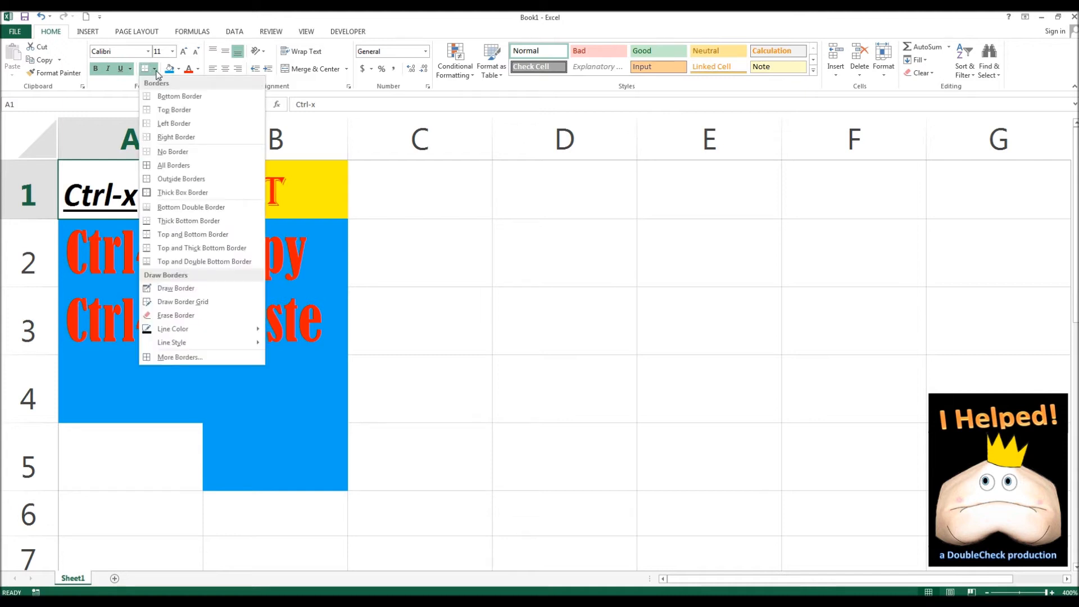
{"action": "left_click", "coordinate": [173, 104]}
{"action": "left_click", "coordinate": [155, 70]}
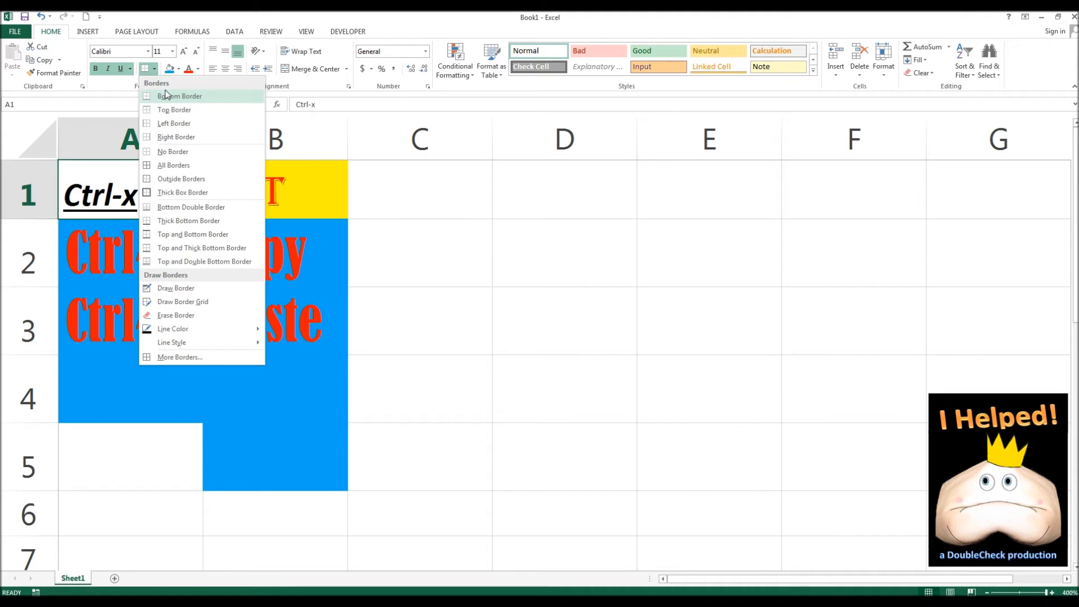
{"action": "left_click", "coordinate": [179, 193]}
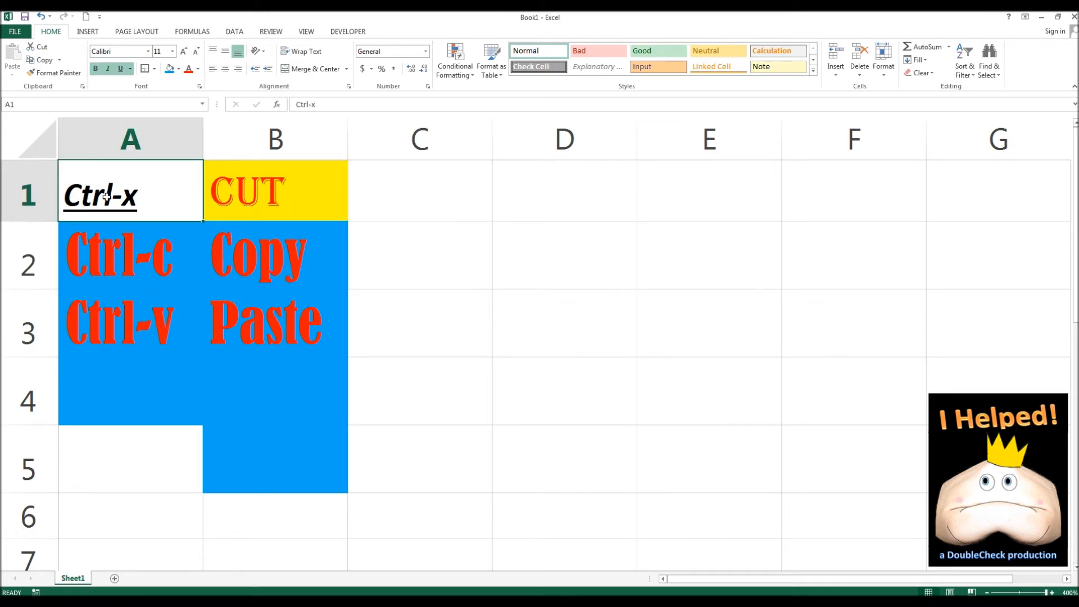
{"action": "left_click", "coordinate": [55, 74]}
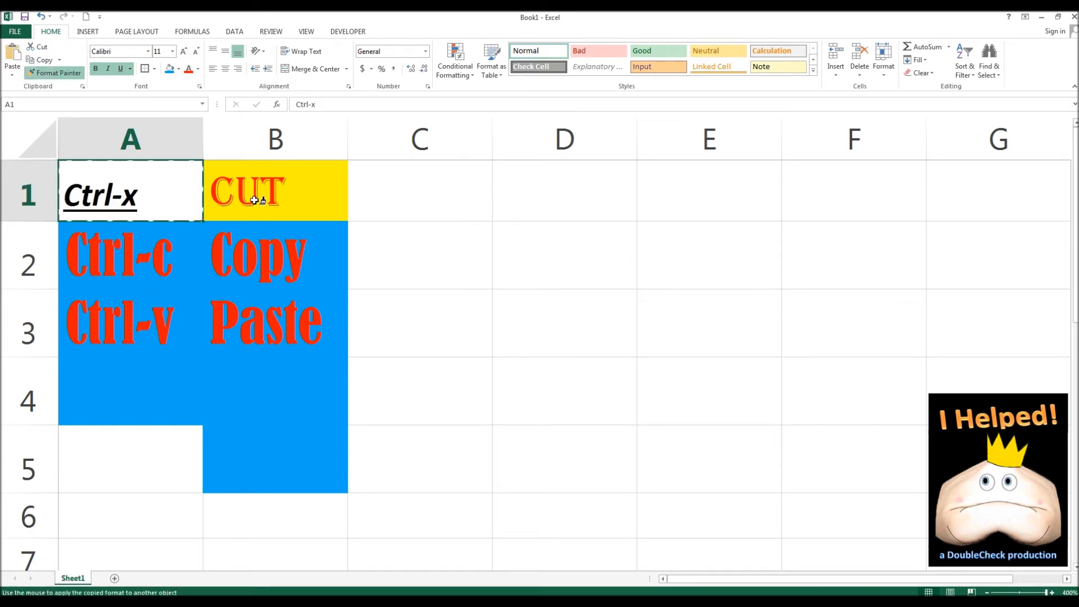
{"action": "left_click", "coordinate": [254, 266]}
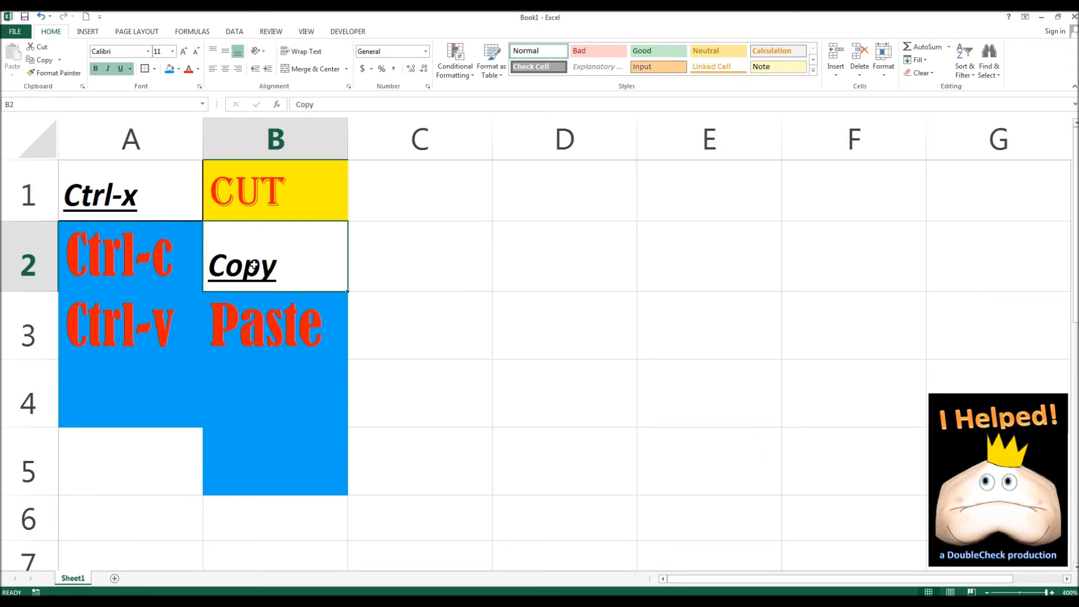
Step: Cut cell A1 and show the Clipboard pane
{"action": "left_click", "coordinate": [130, 200]}
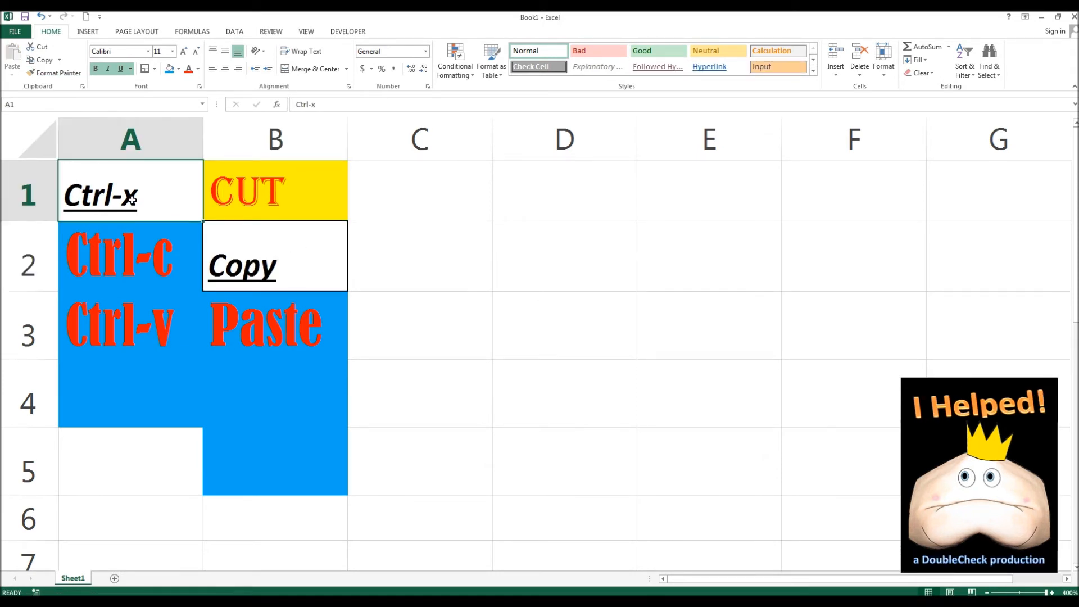
{"action": "key", "text": "ctrl+x"}
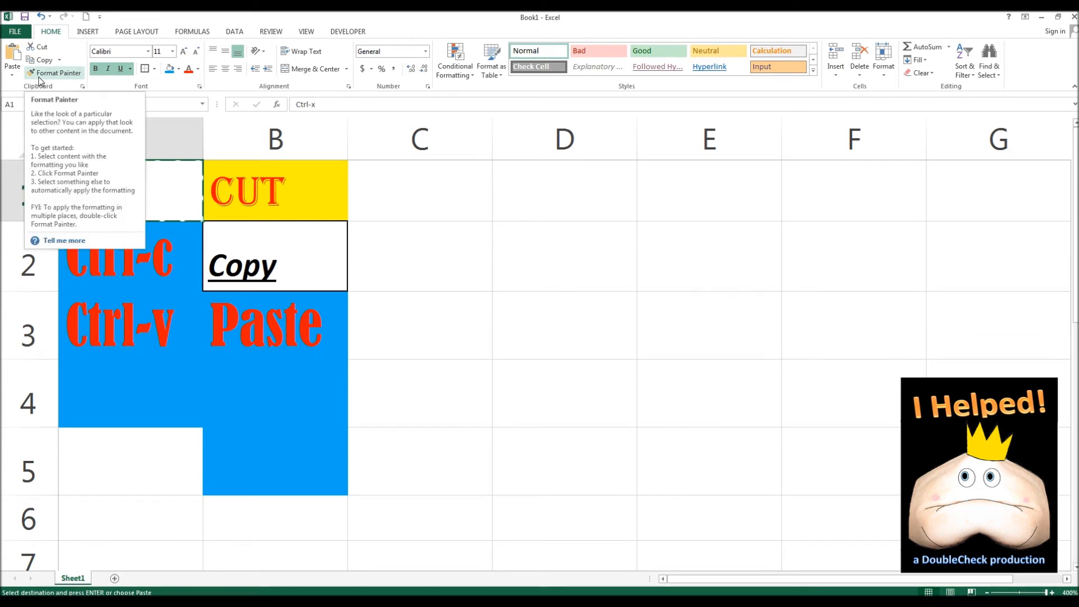
{"action": "left_click", "coordinate": [83, 87]}
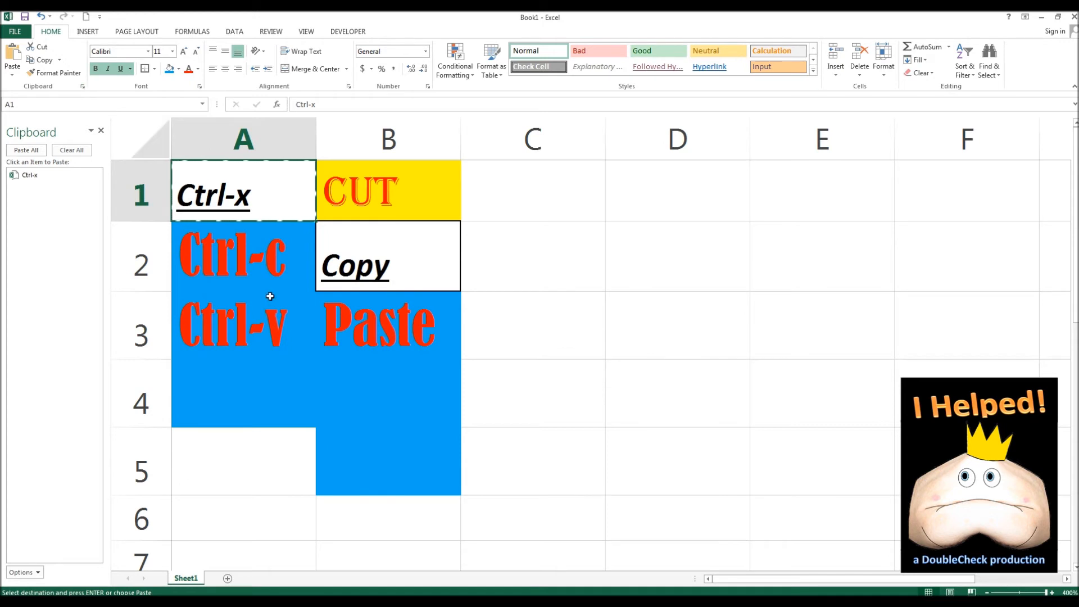
Step: Copy the range A2:B4 and paste all collected clipboard items starting at cell C1
{"action": "left_click_drag", "start_coordinate": [239, 251], "coordinate": [381, 421]}
{"action": "key", "text": "ctrl+c"}
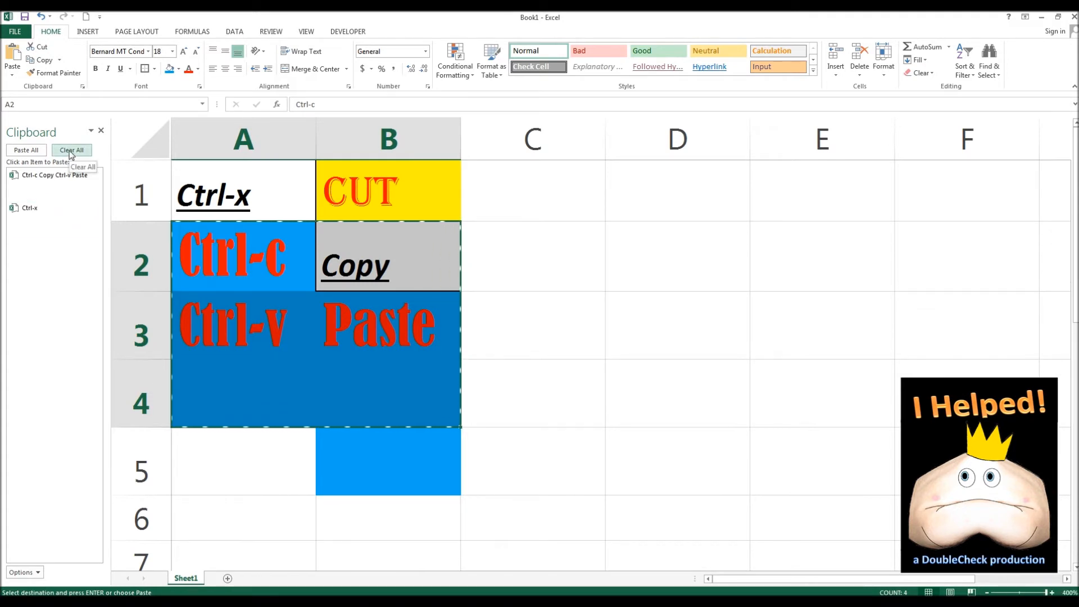
{"action": "left_click", "coordinate": [583, 205]}
{"action": "left_click", "coordinate": [28, 150]}
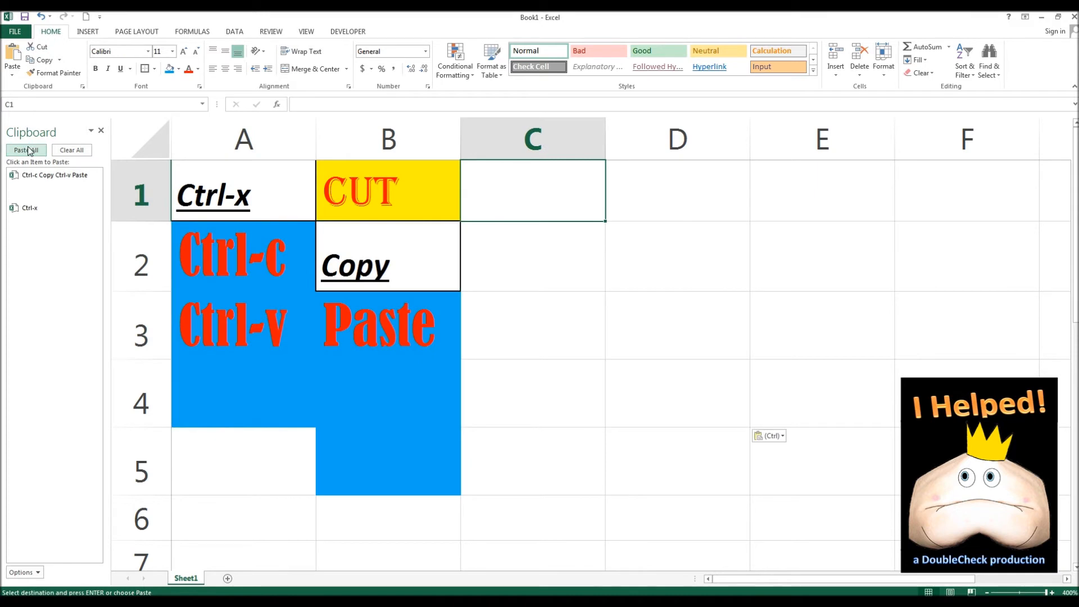
Step: Clear all contents and formatting from columns C and D, and empty and close the Clipboard pane
{"action": "left_click", "coordinate": [73, 152]}
{"action": "left_click_drag", "start_coordinate": [552, 138], "coordinate": [693, 140]}
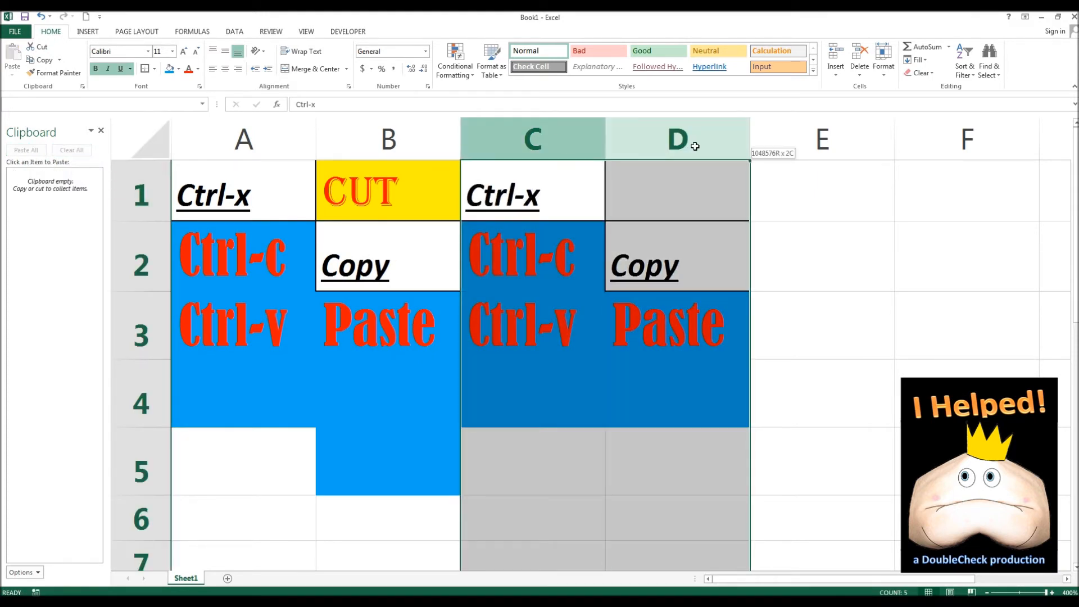
{"action": "left_click", "coordinate": [920, 72]}
{"action": "left_click", "coordinate": [931, 98]}
{"action": "left_click", "coordinate": [843, 241]}
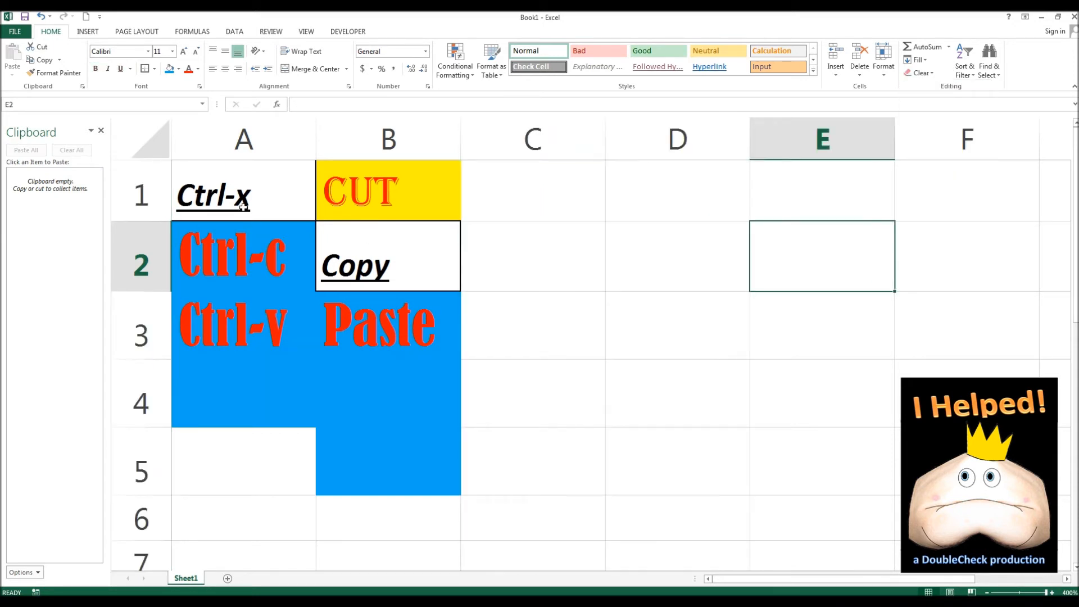
{"action": "left_click", "coordinate": [242, 196]}
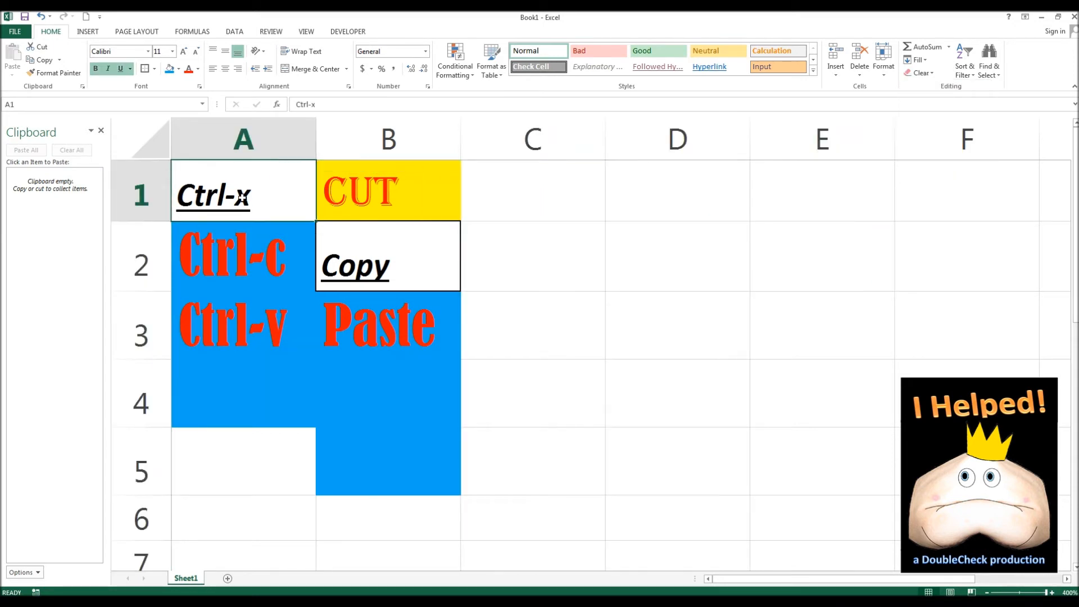
{"action": "left_click", "coordinate": [101, 131]}
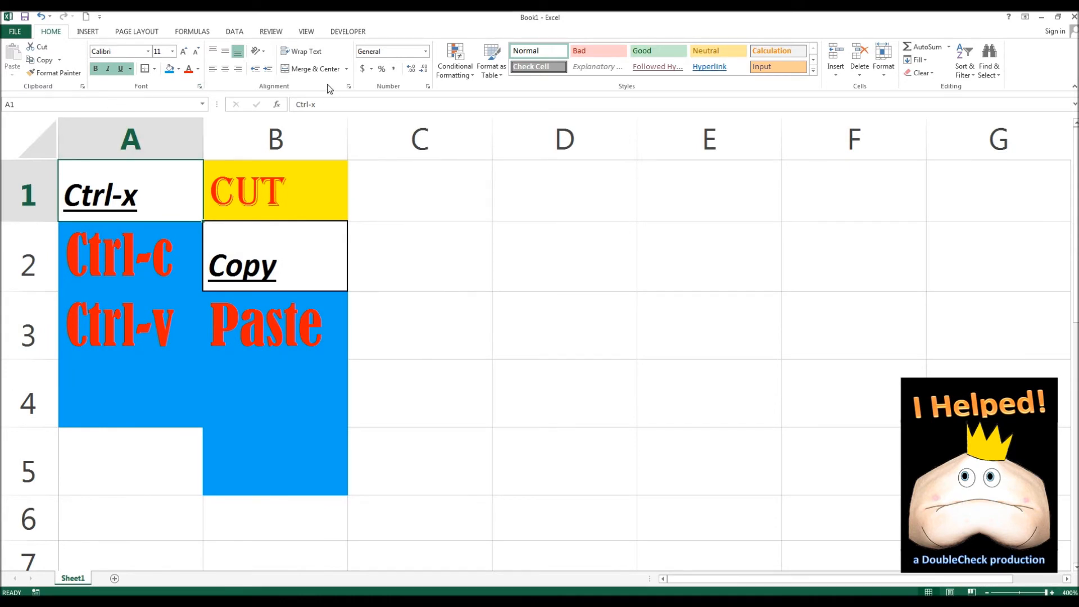
Step: Examine the Font and Alignment settings of cell A1 in the Format Cells dialog and close it without changes
{"action": "left_click", "coordinate": [202, 86]}
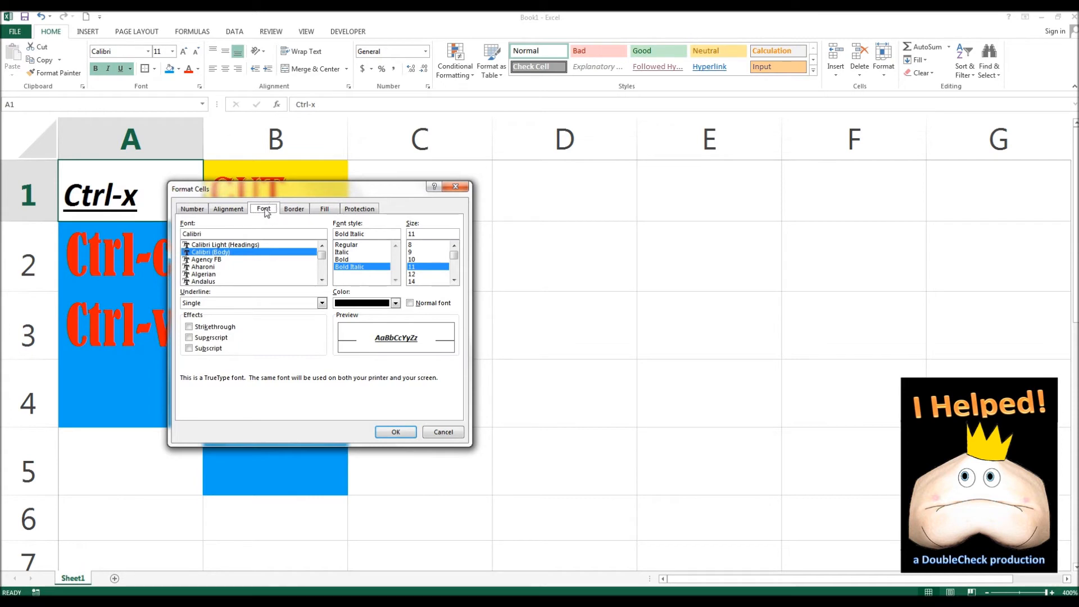
{"action": "left_click", "coordinate": [241, 214]}
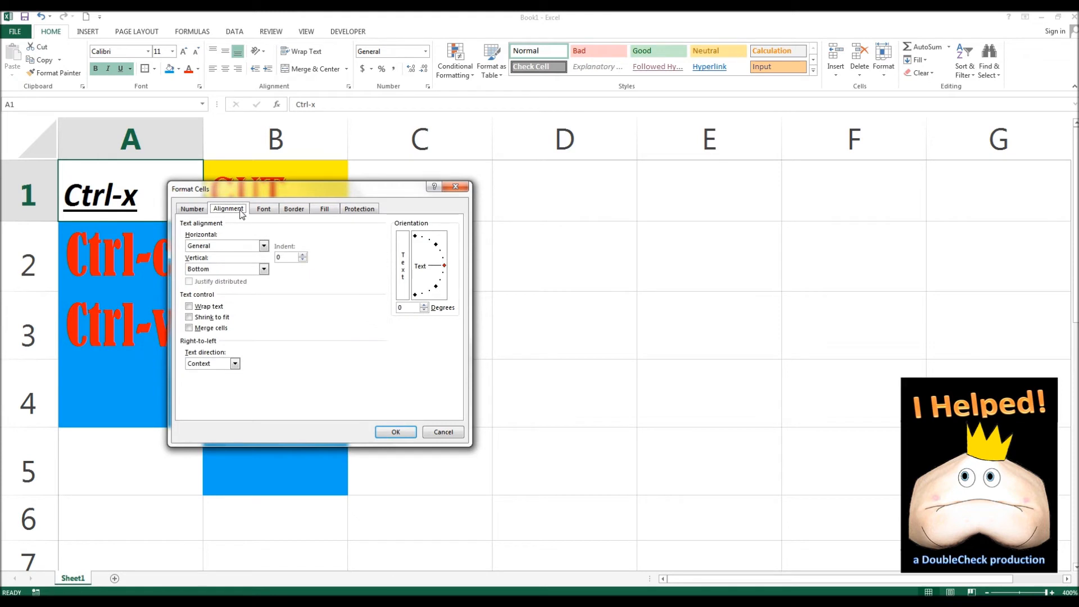
{"action": "left_click", "coordinate": [268, 214]}
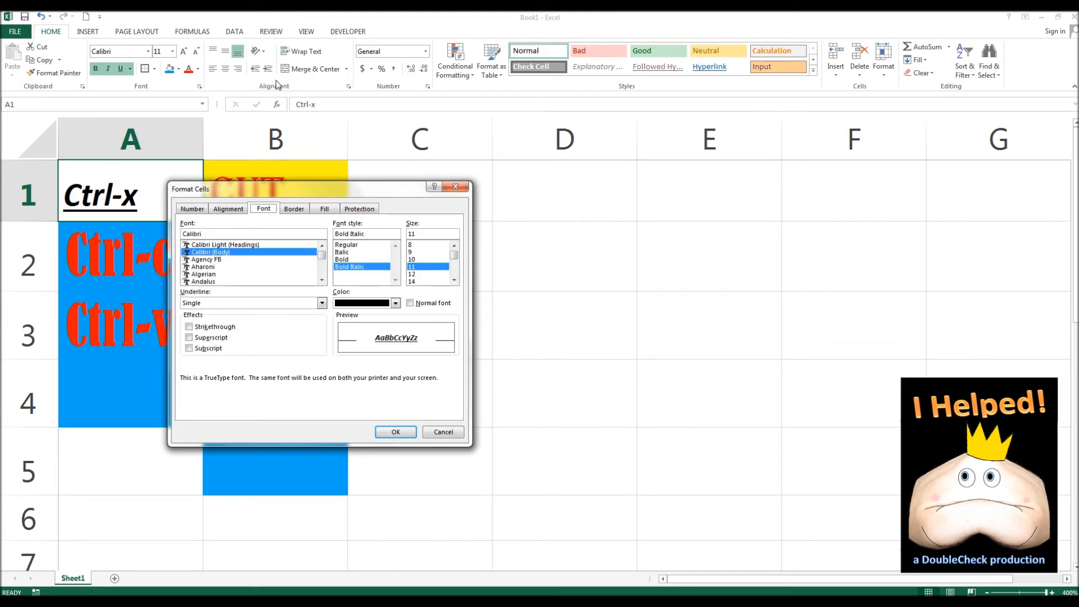
{"action": "left_click", "coordinate": [462, 191]}
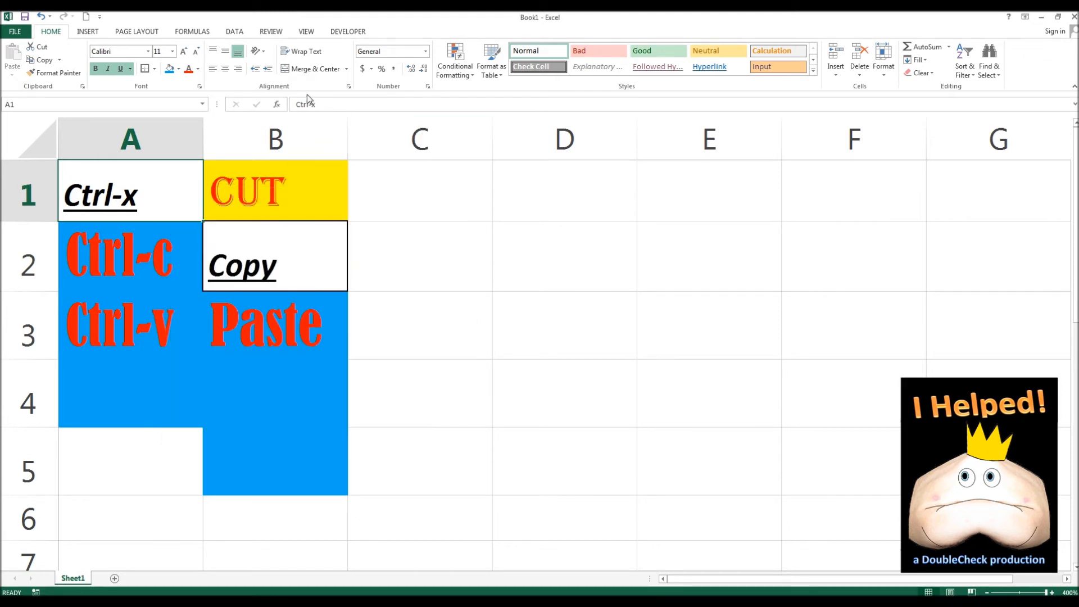
{"action": "left_click", "coordinate": [349, 87]}
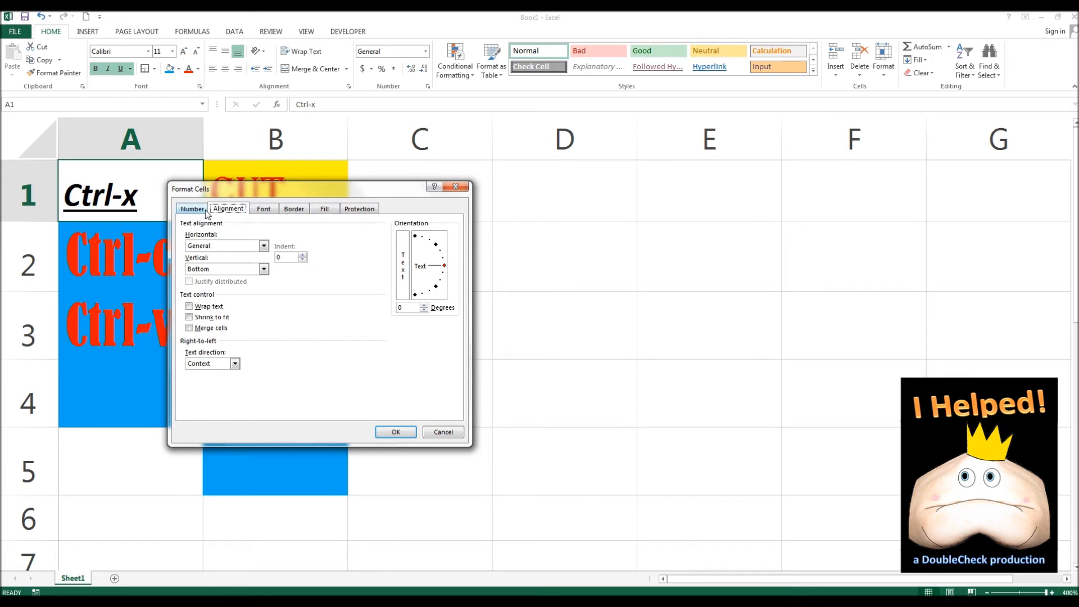
{"action": "left_click", "coordinate": [455, 188]}
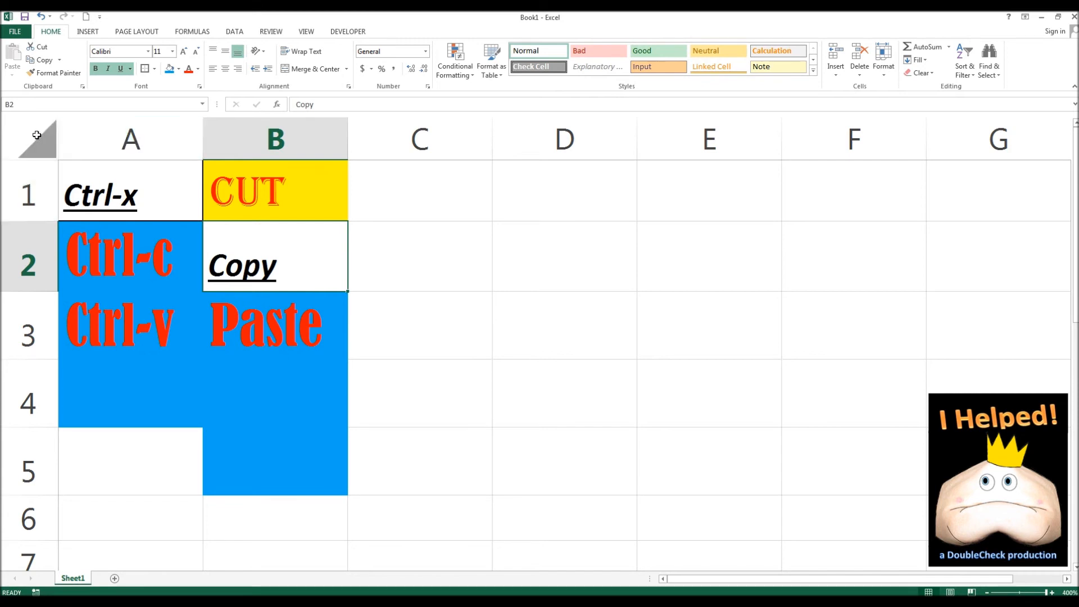
Step: Select the entire worksheet and delete the contents of all cells
{"action": "key", "text": "ctrl"}
{"action": "key", "text": "ctrl"}
{"action": "left_click", "coordinate": [21, 139]}
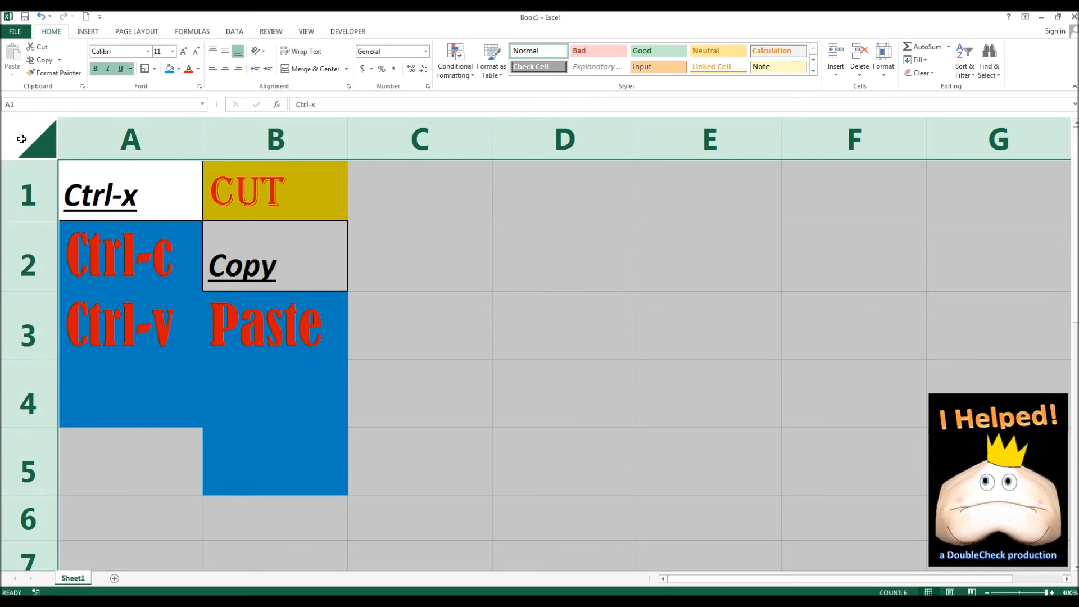
{"action": "key", "text": "Delete"}
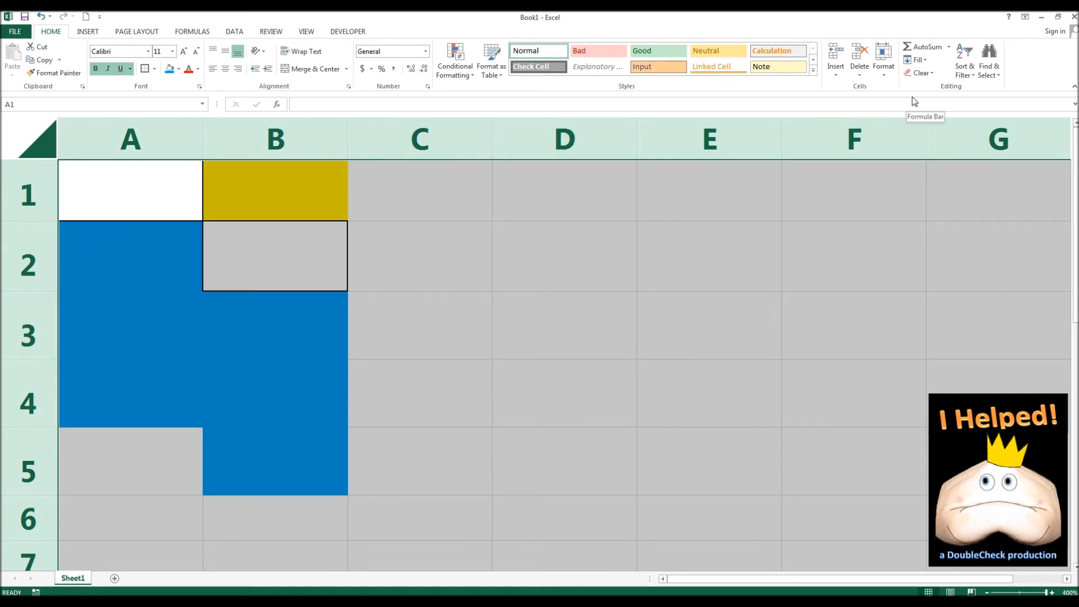
Step: Clear all contents and formatting from the entire selected worksheet
{"action": "left_click", "coordinate": [919, 73]}
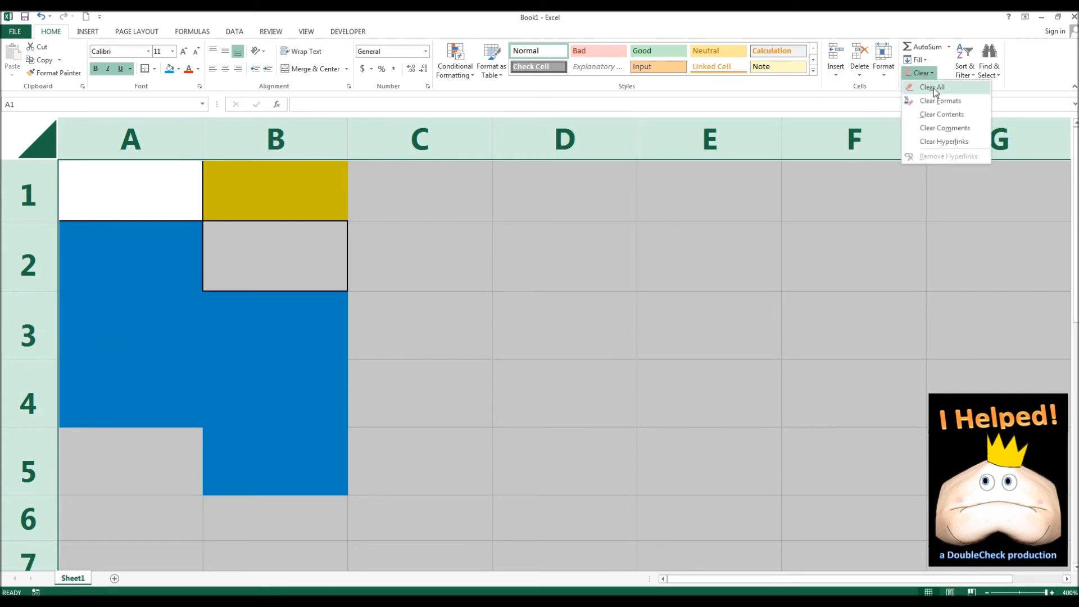
{"action": "left_click", "coordinate": [934, 87]}
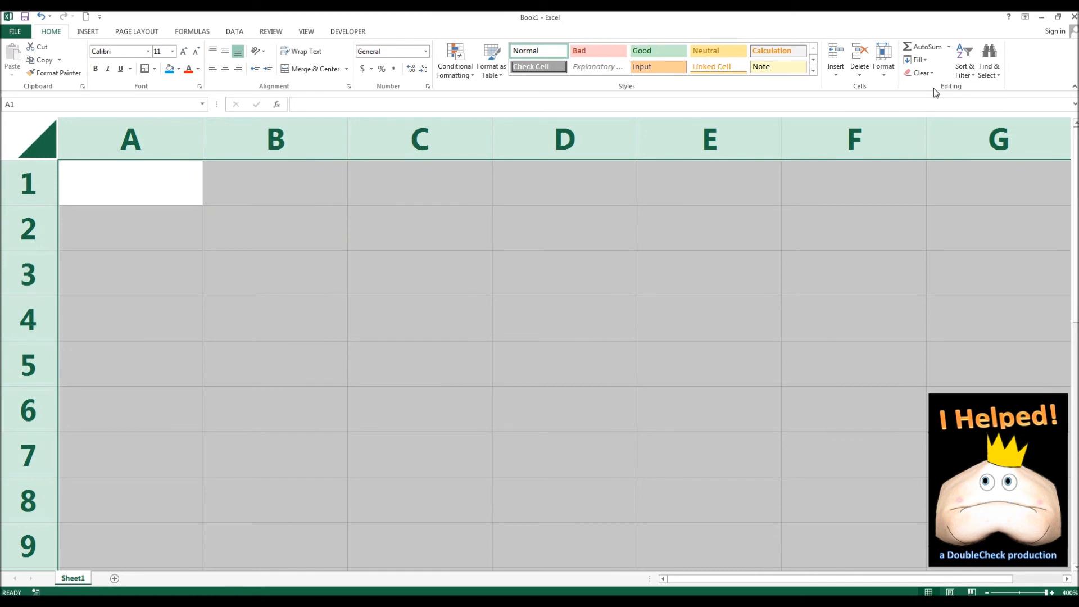
Step: Enter "RANDOM SENTENCE WHERE OUR TEXT GOES BEYOND A SINGLE CELL" in cell A1
{"action": "left_click", "coordinate": [113, 187]}
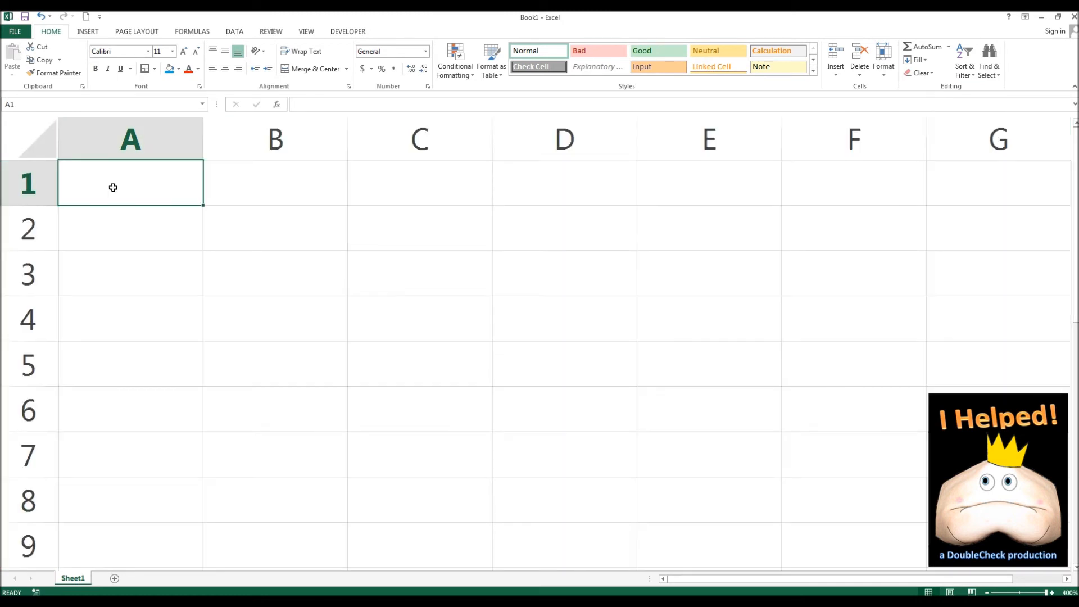
{"action": "type", "text": "RANDOM SENTENCE"}
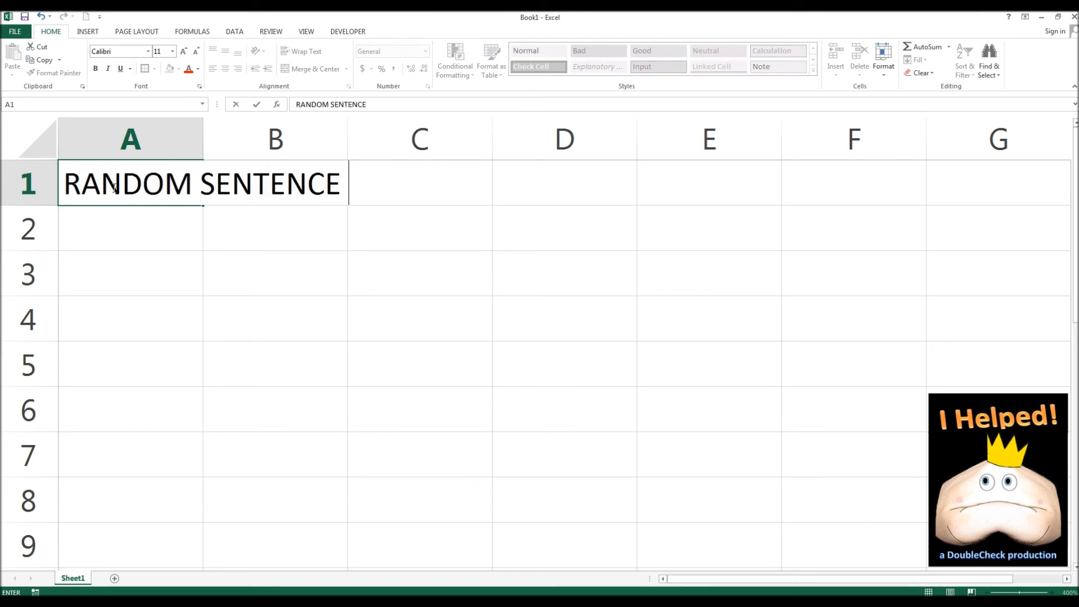
{"action": "type", "text": " WHERE OUR"}
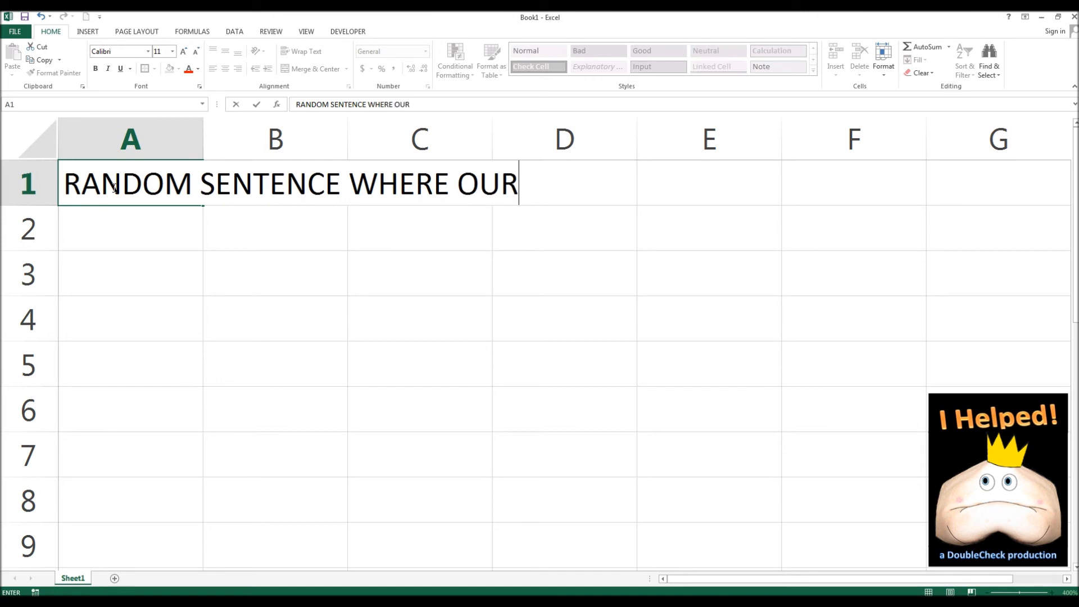
{"action": "type", "text": " TEXT "}
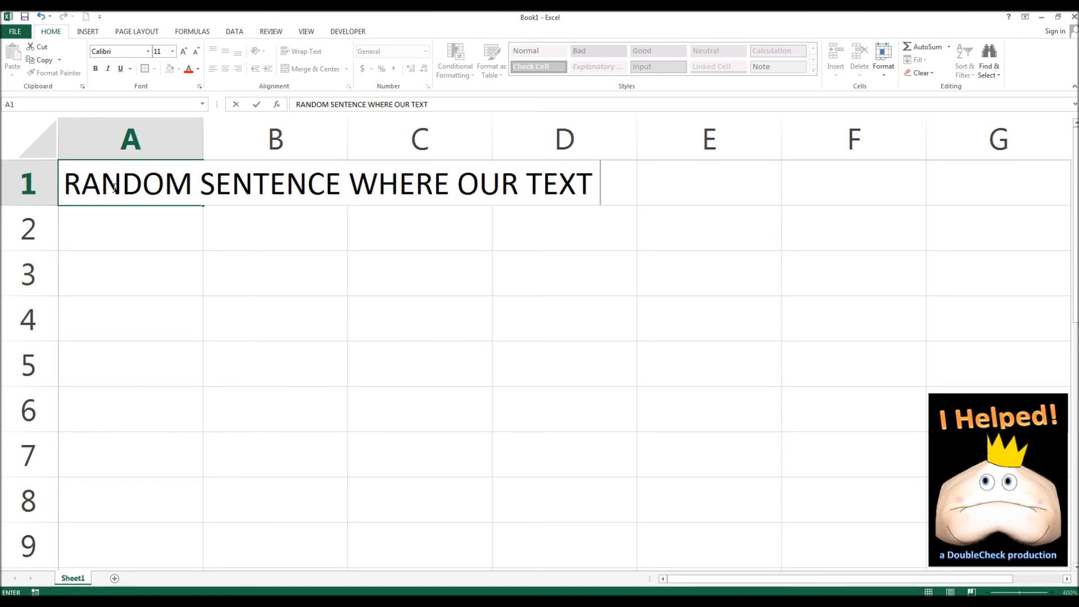
{"action": "type", "text": "GOES BEYOND A SINGLE CELL"}
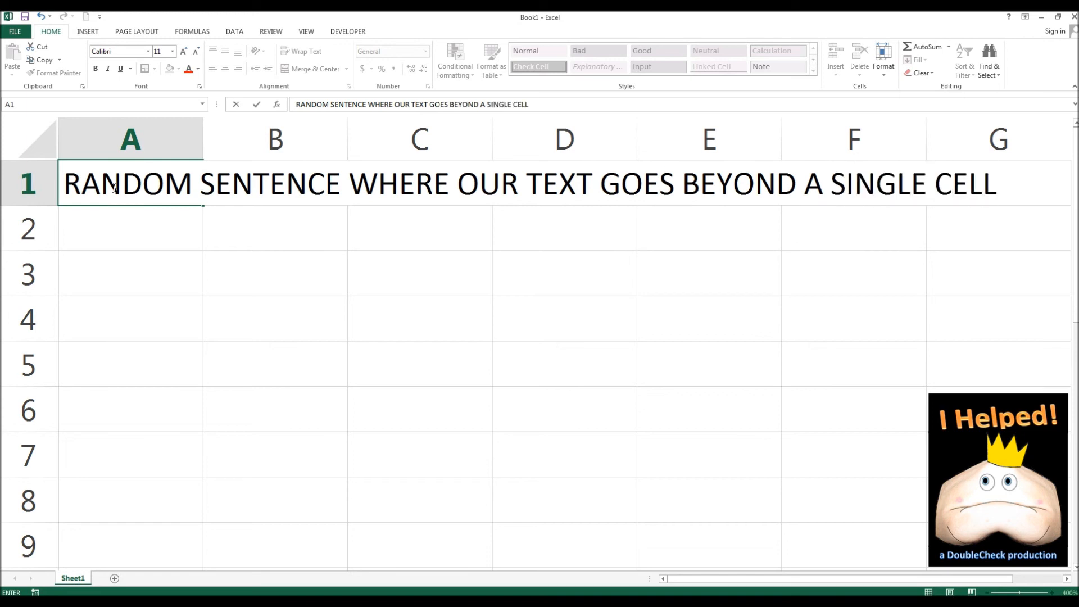
{"action": "key", "text": "Return"}
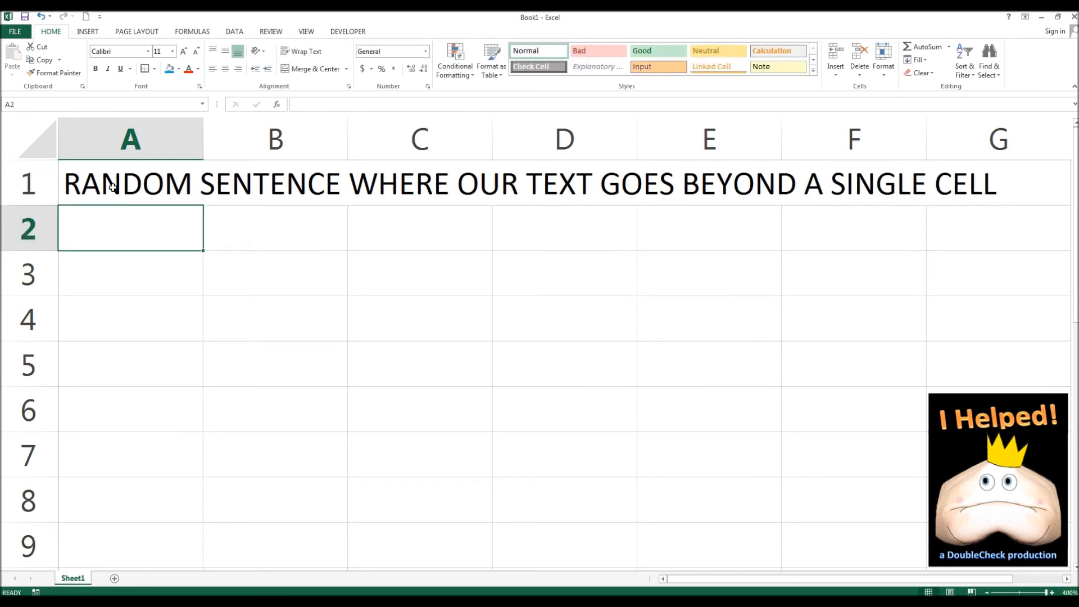
Step: Enter "ANYTHING" in cell B1 and widen column A by a little over a third
{"action": "left_click", "coordinate": [113, 187]}
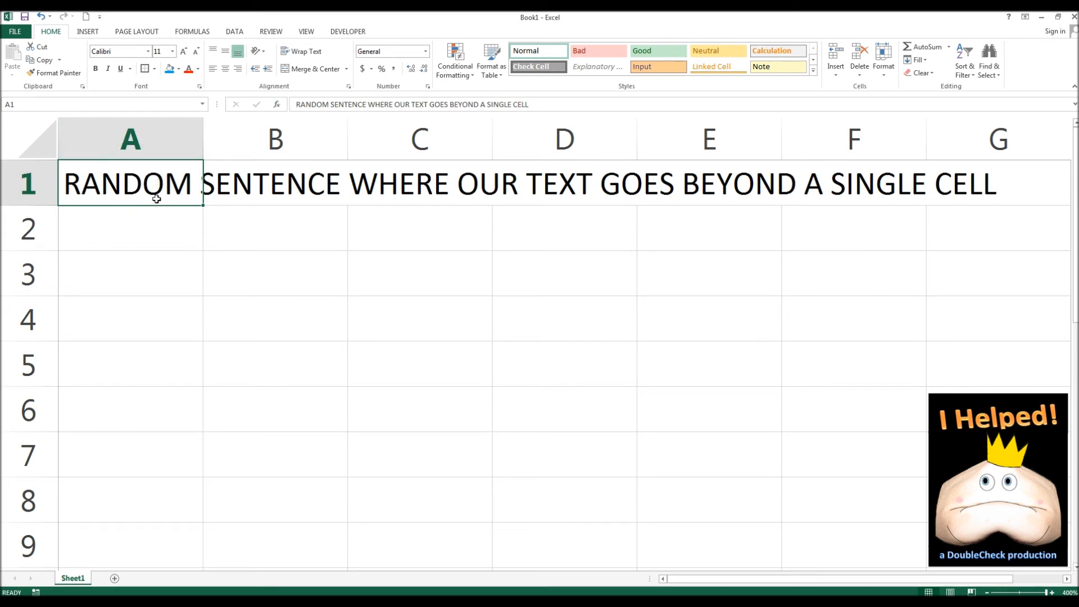
{"action": "left_click", "coordinate": [244, 198]}
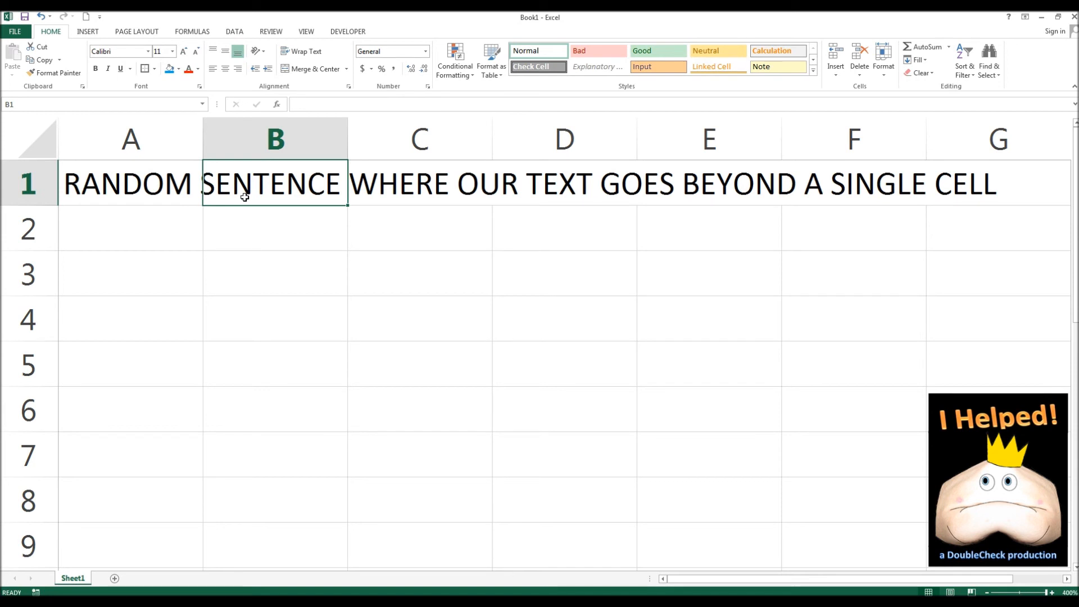
{"action": "type", "text": "ANYTHING"}
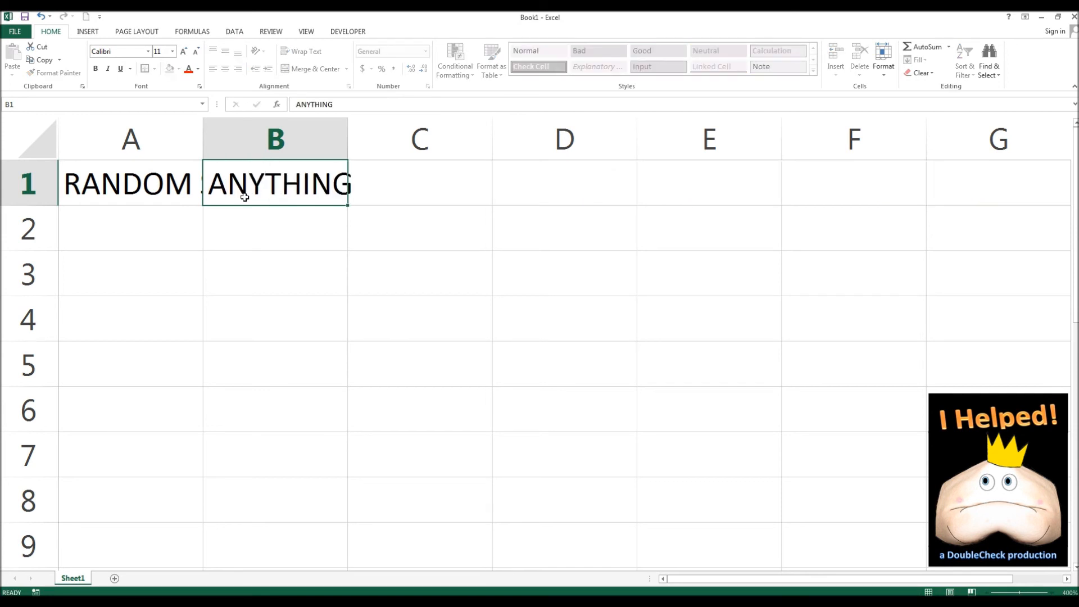
{"action": "key", "text": "Return"}
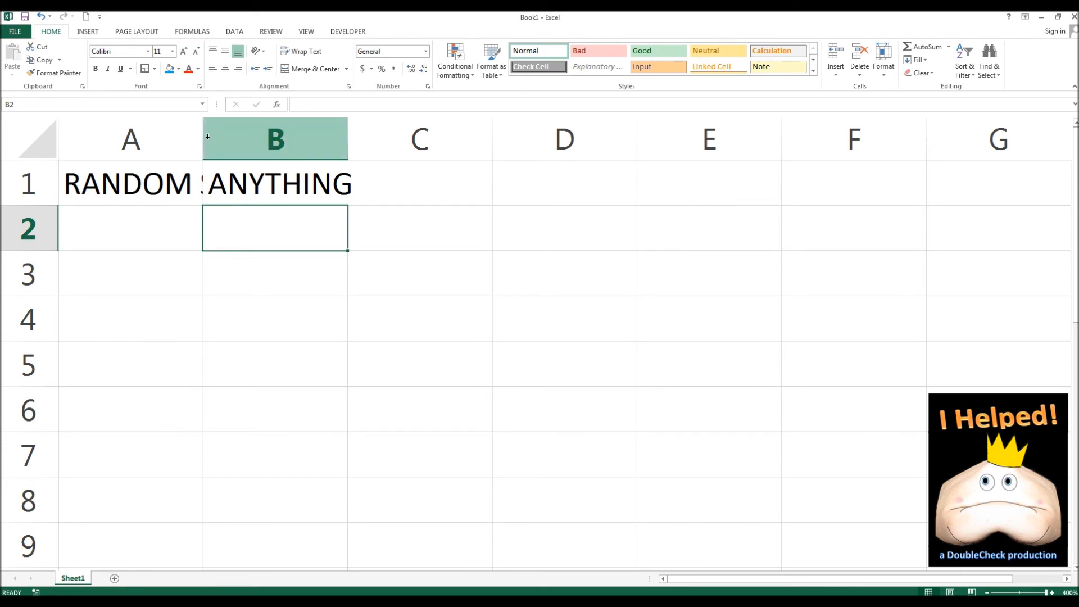
{"action": "left_click_drag", "start_coordinate": [202, 137], "coordinate": [261, 134]}
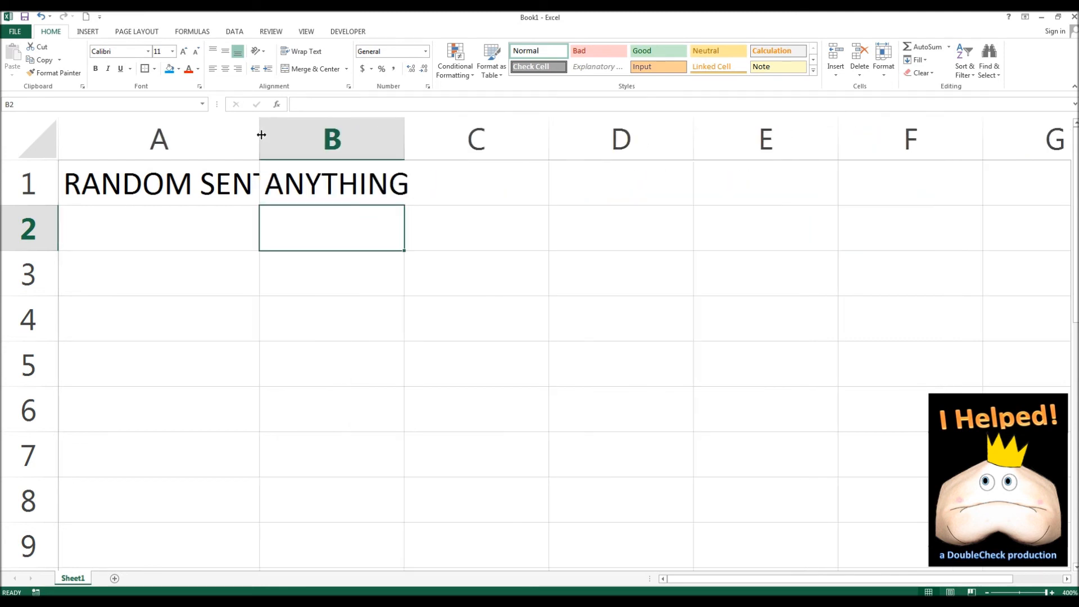
{"action": "left_click", "coordinate": [228, 219]}
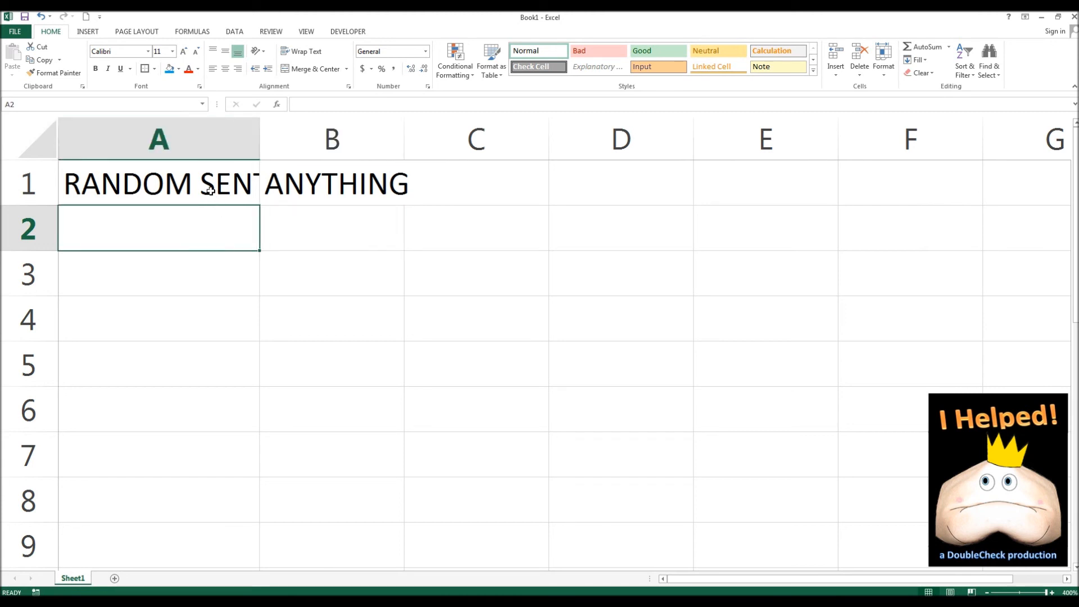
Step: Select columns A, B, C and D one at a time, followed by rows 1, 2 and 3
{"action": "left_click", "coordinate": [193, 134]}
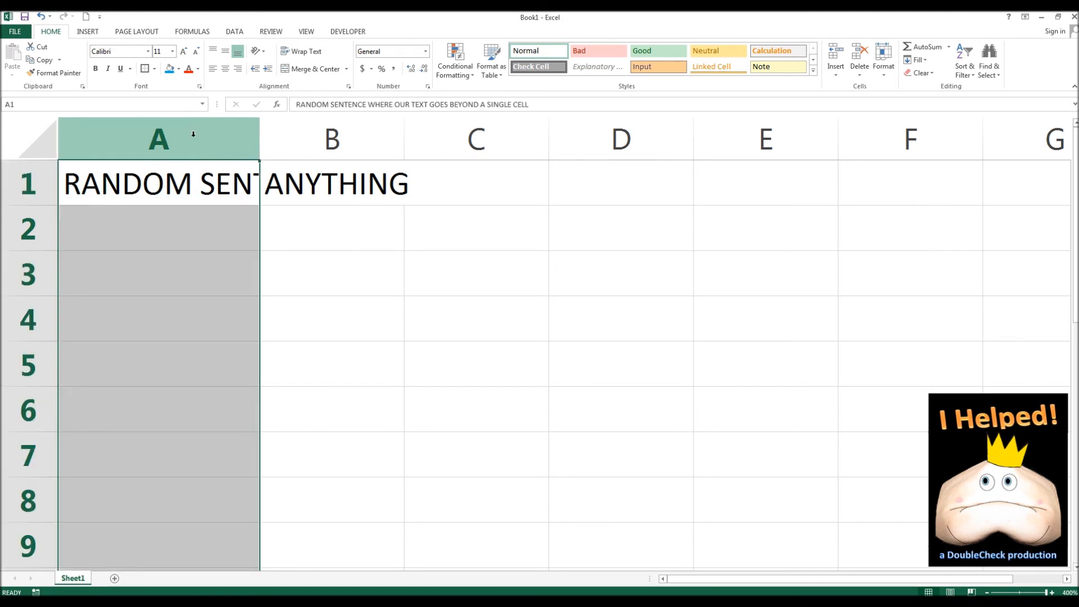
{"action": "left_click", "coordinate": [332, 136]}
{"action": "left_click", "coordinate": [476, 137]}
{"action": "left_click", "coordinate": [574, 138]}
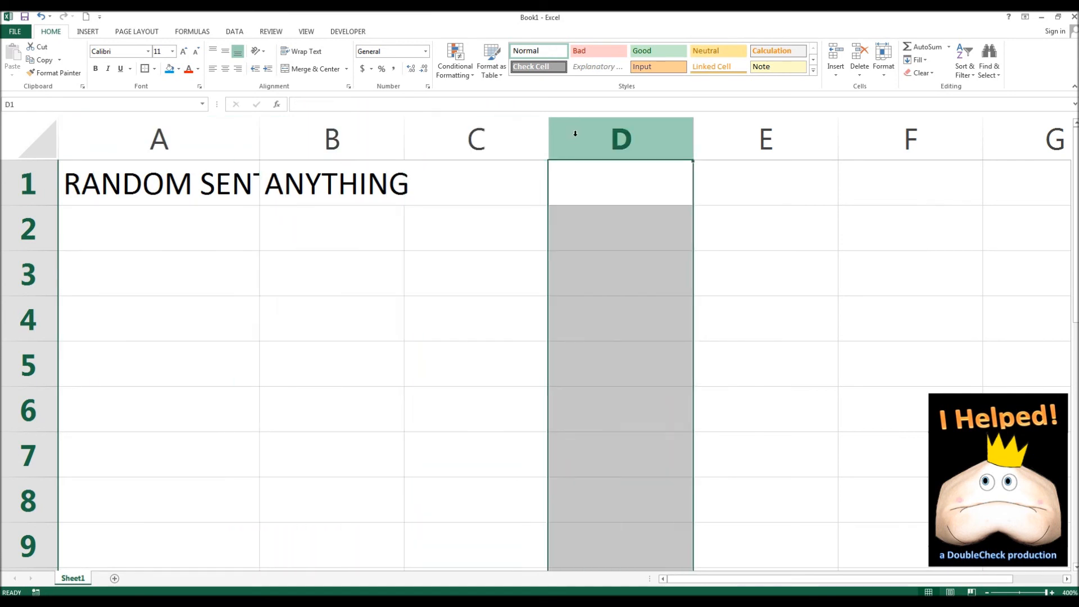
{"action": "left_click", "coordinate": [19, 186]}
{"action": "left_click", "coordinate": [19, 226]}
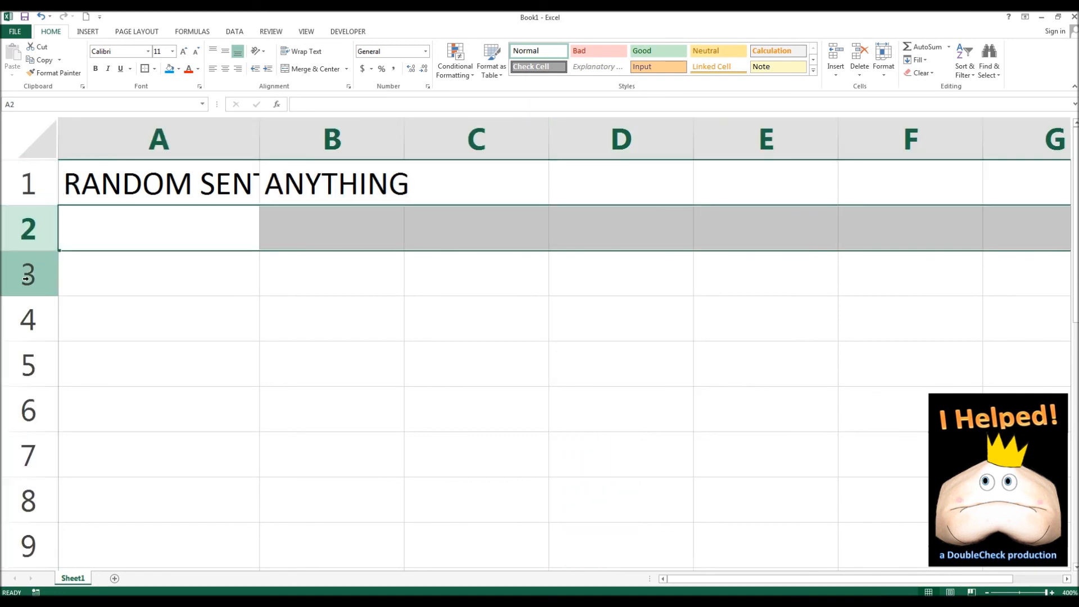
{"action": "left_click", "coordinate": [22, 274]}
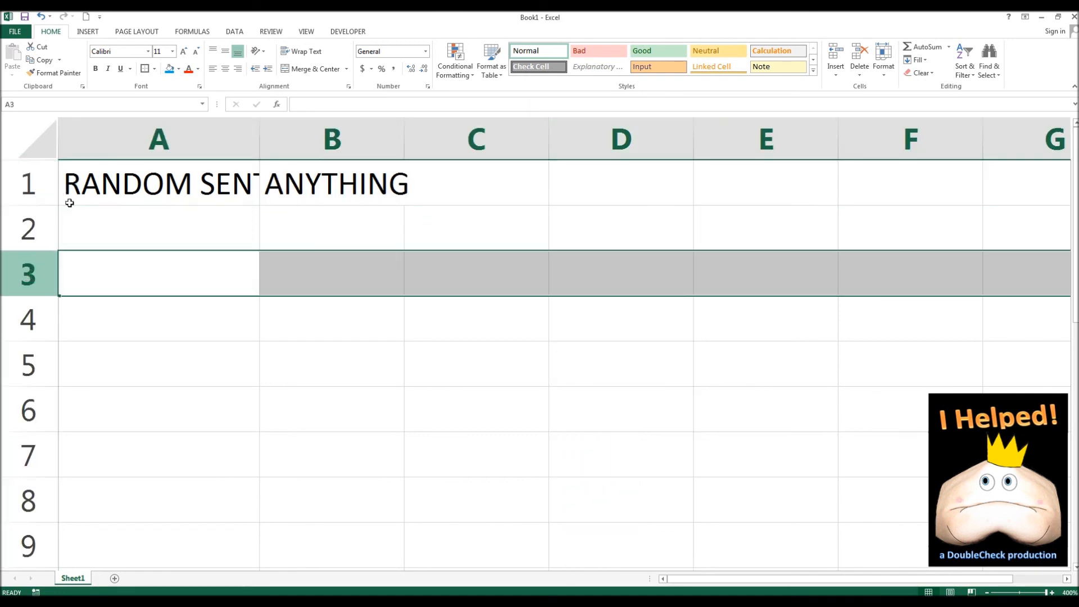
Step: AutoFit column A to the full sentence, and narrow it back so only about "RANDOM SENT" fits
{"action": "double_click", "coordinate": [257, 145]}
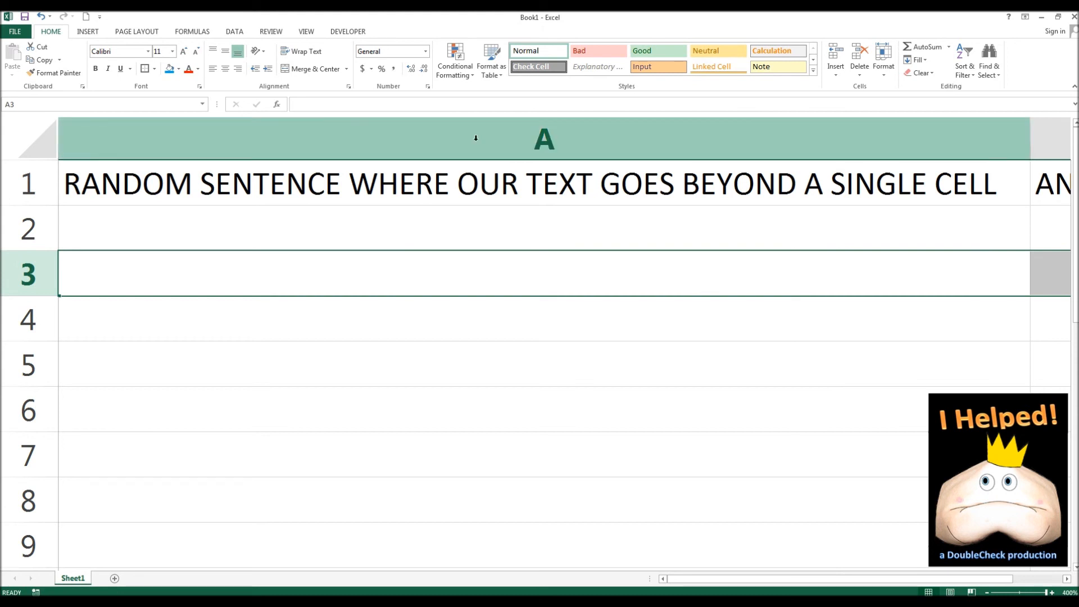
{"action": "left_click_drag", "start_coordinate": [1031, 137], "coordinate": [275, 141]}
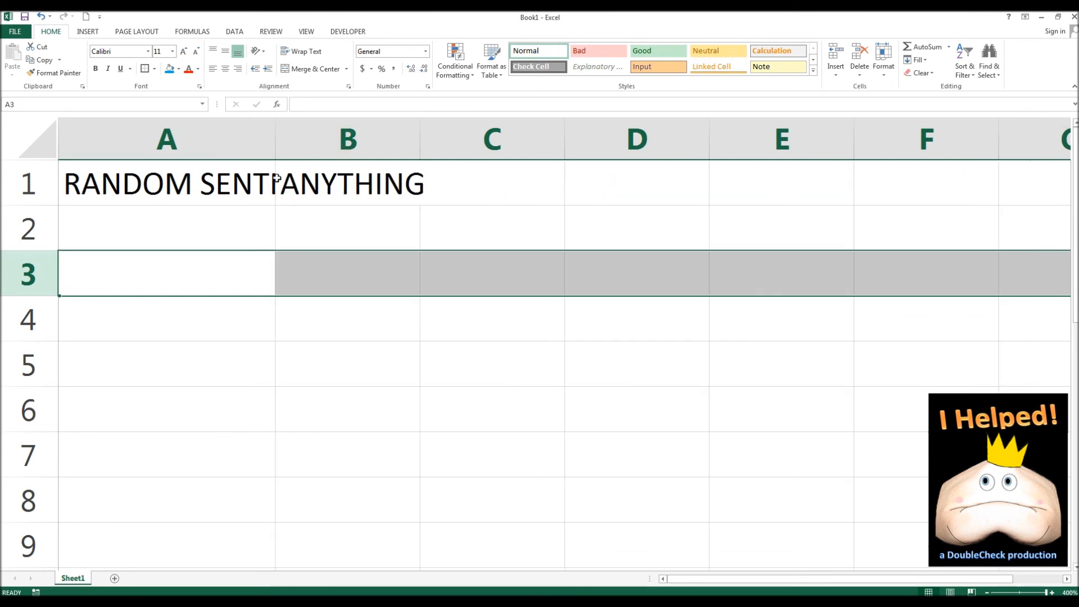
Step: Wrap the text in cell A1 and delete the contents of cell B1
{"action": "left_click", "coordinate": [221, 179]}
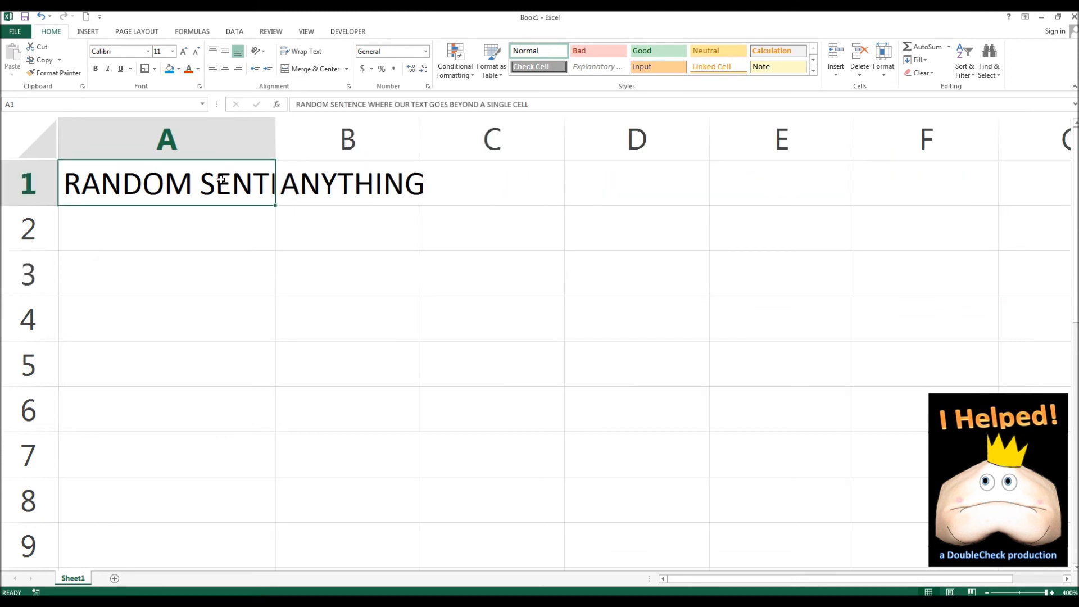
{"action": "left_click", "coordinate": [304, 51]}
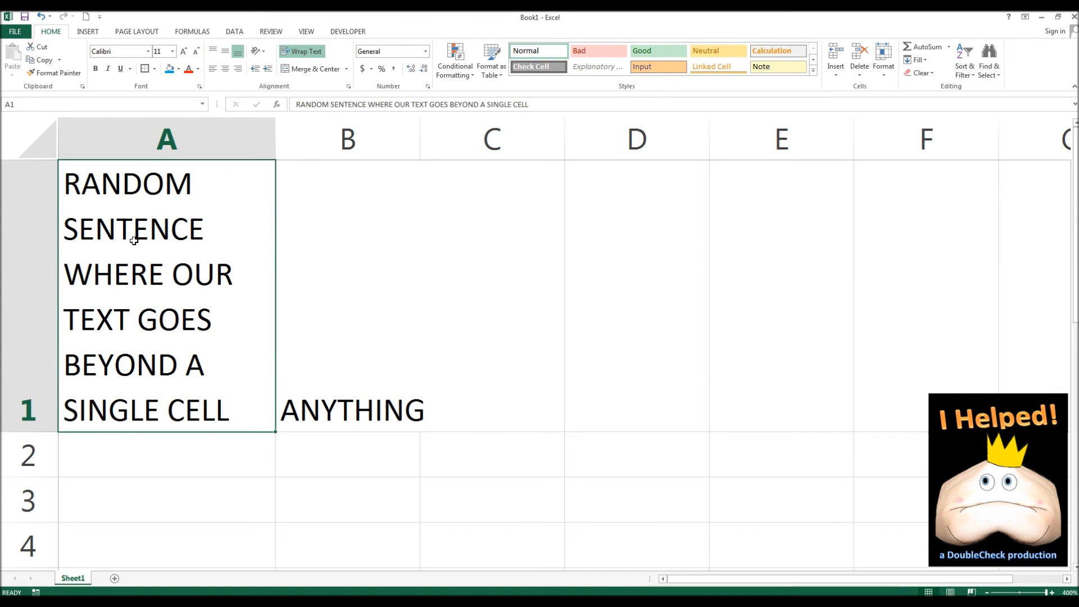
{"action": "left_click", "coordinate": [354, 410]}
{"action": "key", "text": "Delete"}
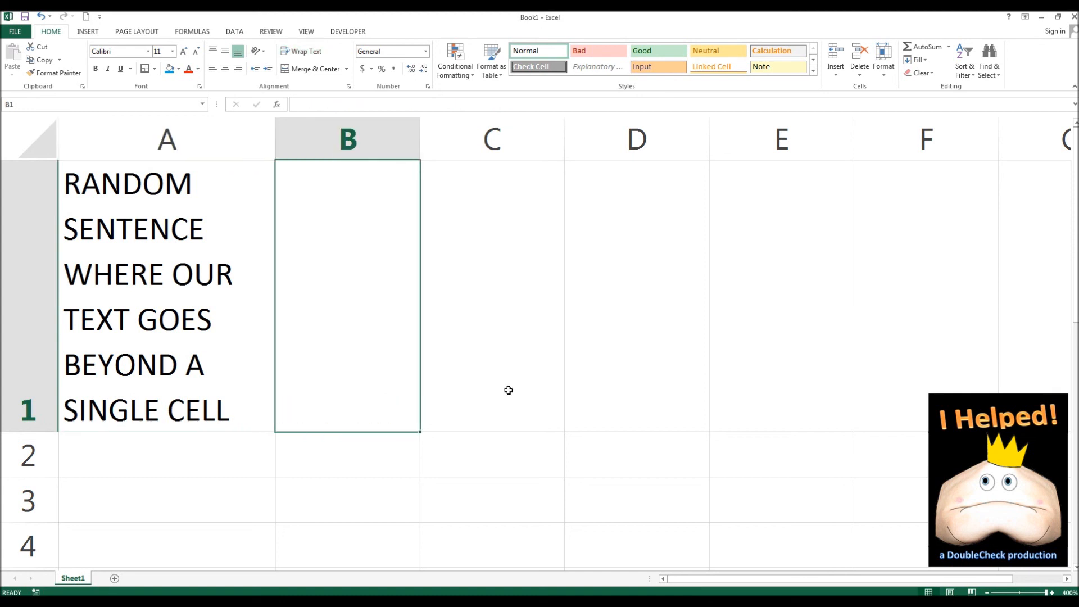
Step: Widen column A until the wrapped sentence fits on two lines, and reduce row 1 to about three text lines high
{"action": "left_click", "coordinate": [562, 380]}
{"action": "left_click_drag", "start_coordinate": [275, 145], "coordinate": [540, 141]}
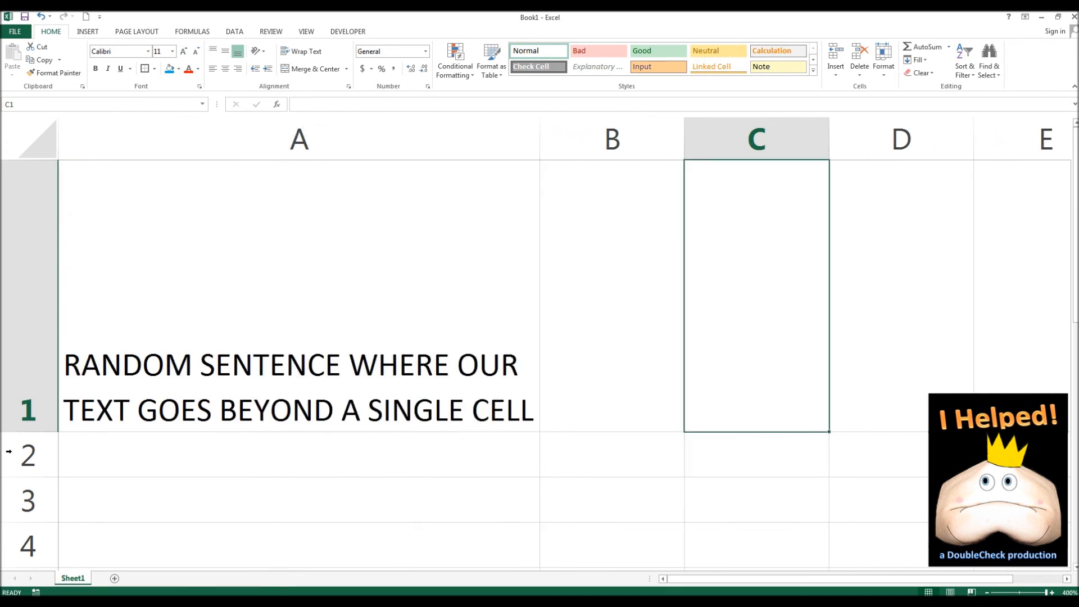
{"action": "left_click", "coordinate": [38, 432]}
{"action": "left_click_drag", "start_coordinate": [38, 432], "coordinate": [17, 438]}
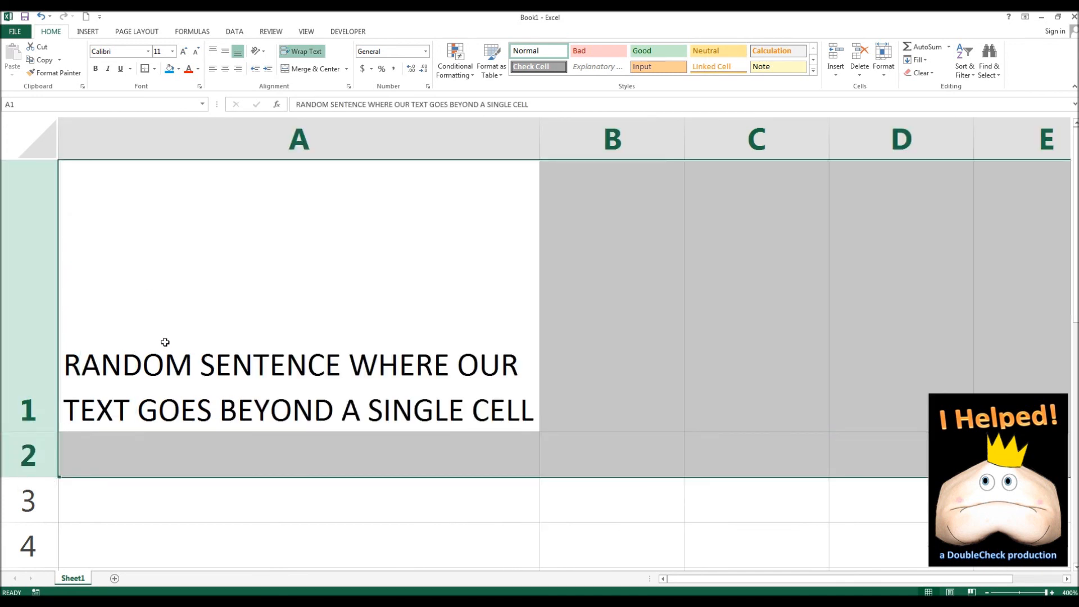
{"action": "left_click", "coordinate": [246, 298]}
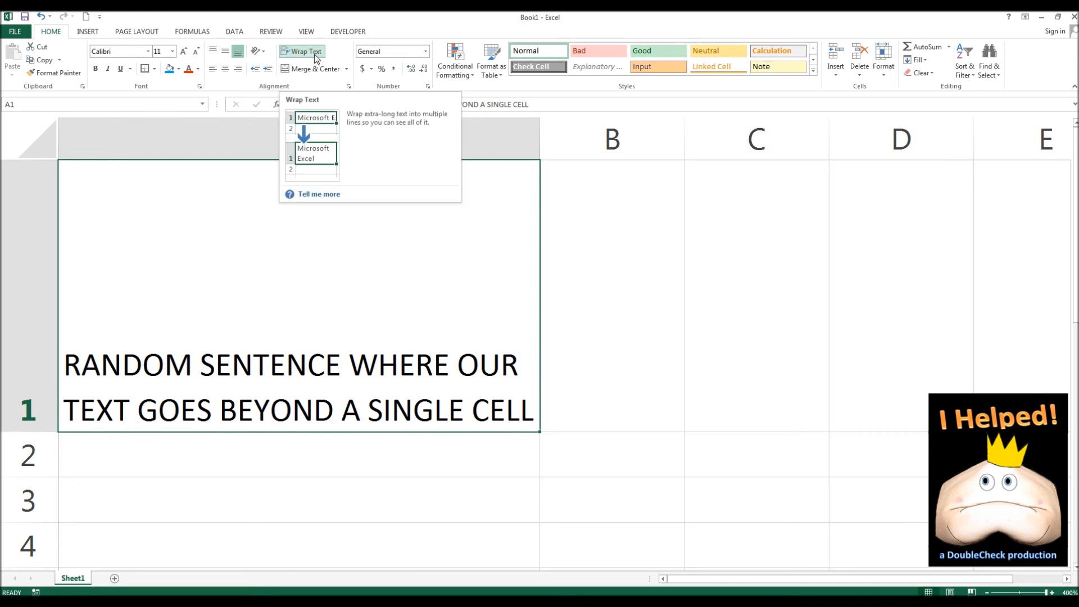
Step: Try top and left alignment on cell A1, and centre its text horizontally and vertically
{"action": "left_click", "coordinate": [215, 55]}
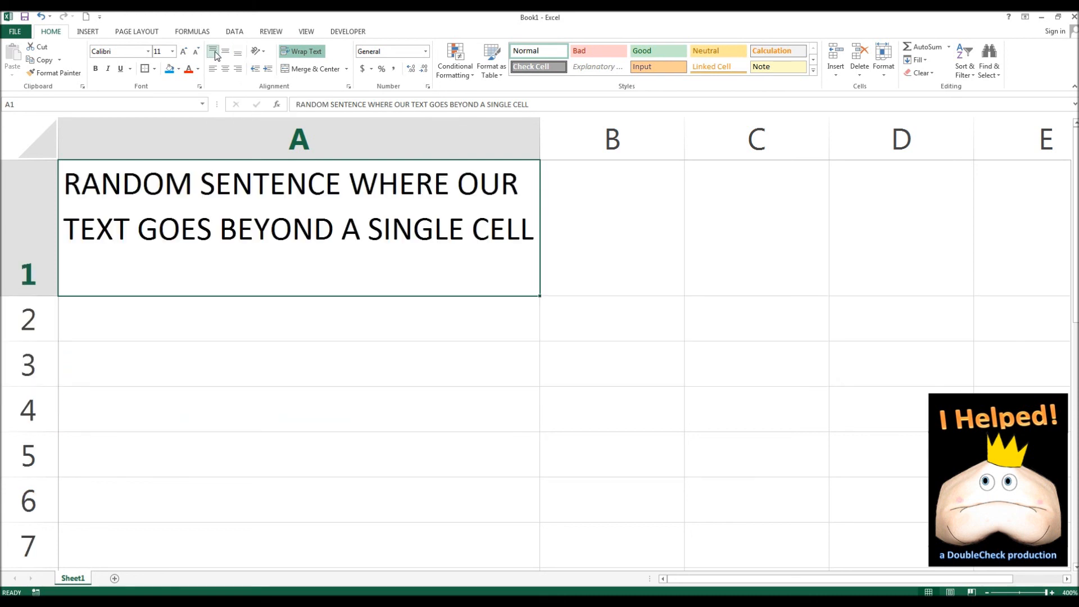
{"action": "left_click", "coordinate": [214, 72]}
{"action": "left_click", "coordinate": [225, 69]}
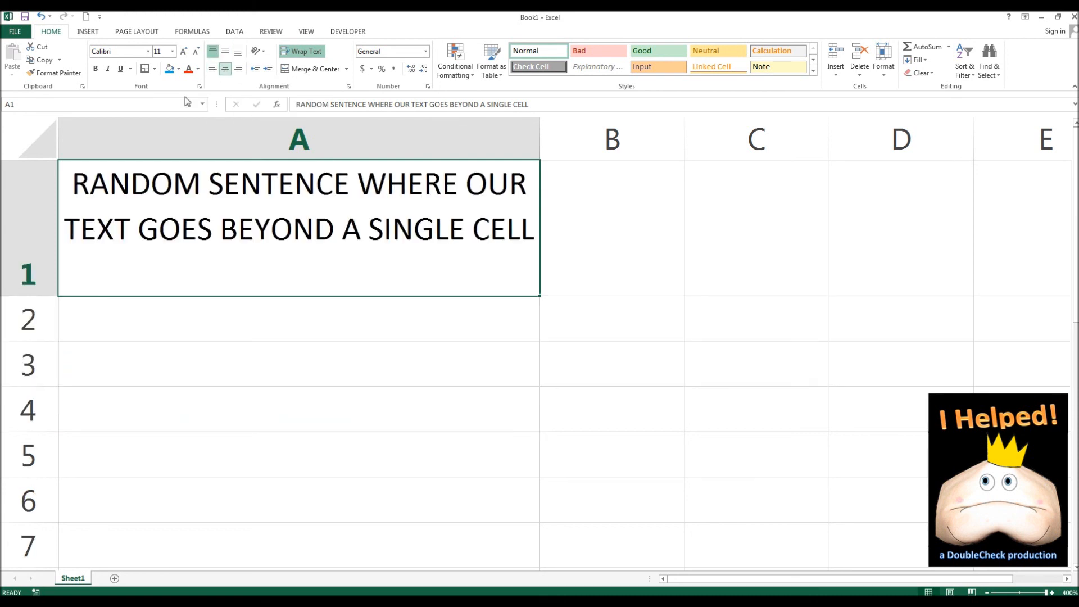
{"action": "left_click", "coordinate": [226, 52]}
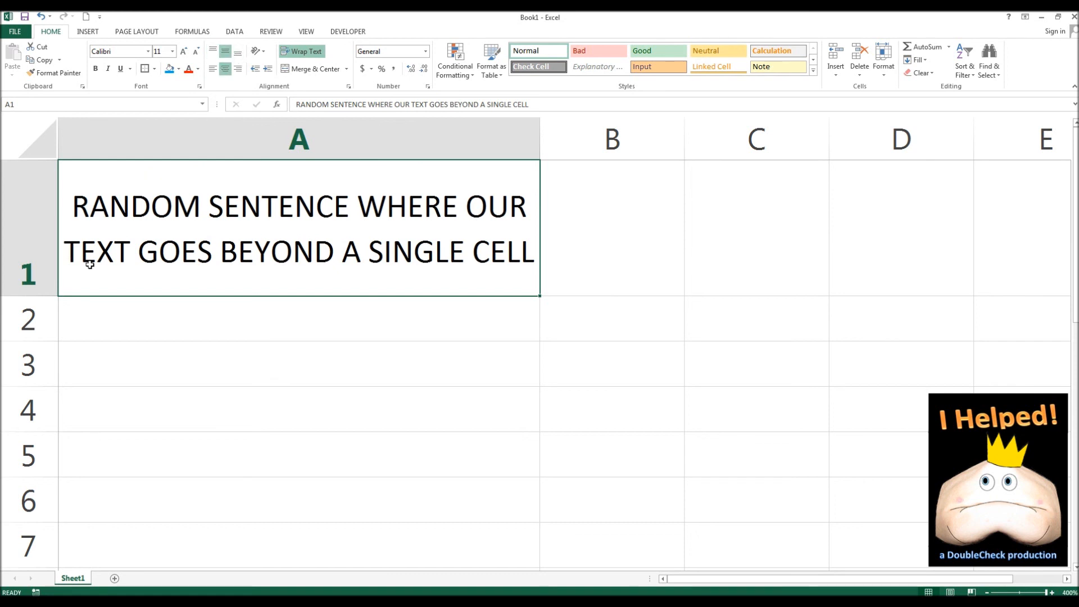
Step: Make row 1 about twice as tall and align the text of cell A1 to the bottom right
{"action": "left_click_drag", "start_coordinate": [49, 297], "coordinate": [48, 445]}
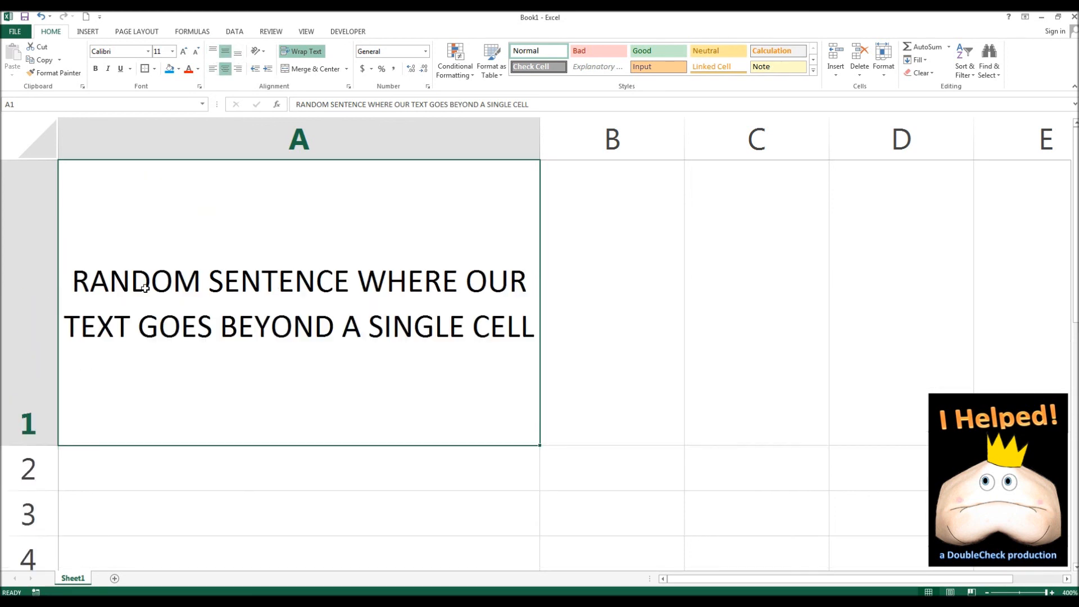
{"action": "left_click", "coordinate": [239, 69]}
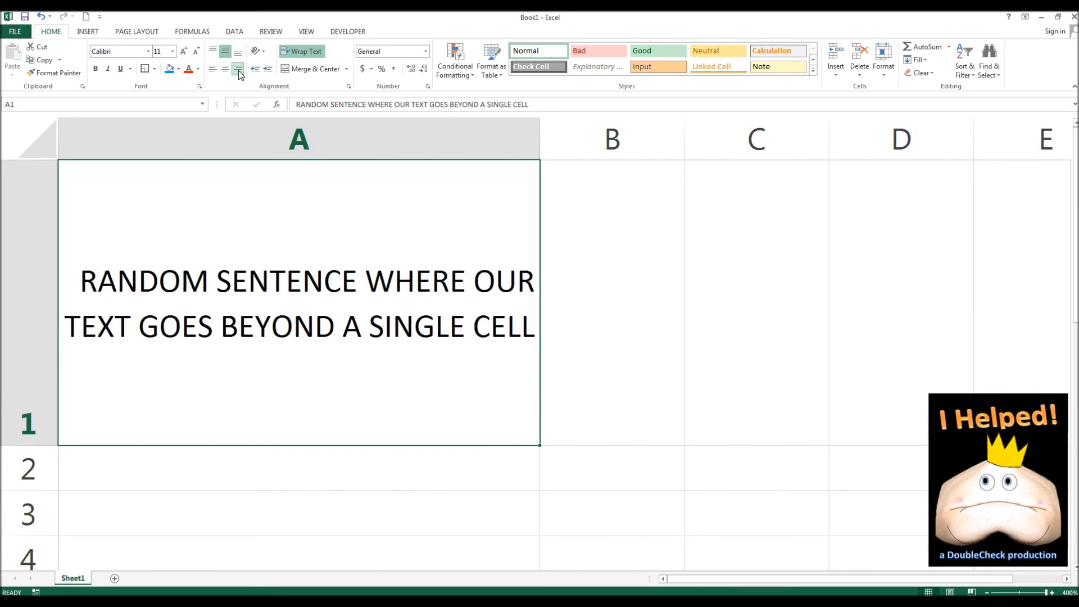
{"action": "left_click", "coordinate": [240, 54]}
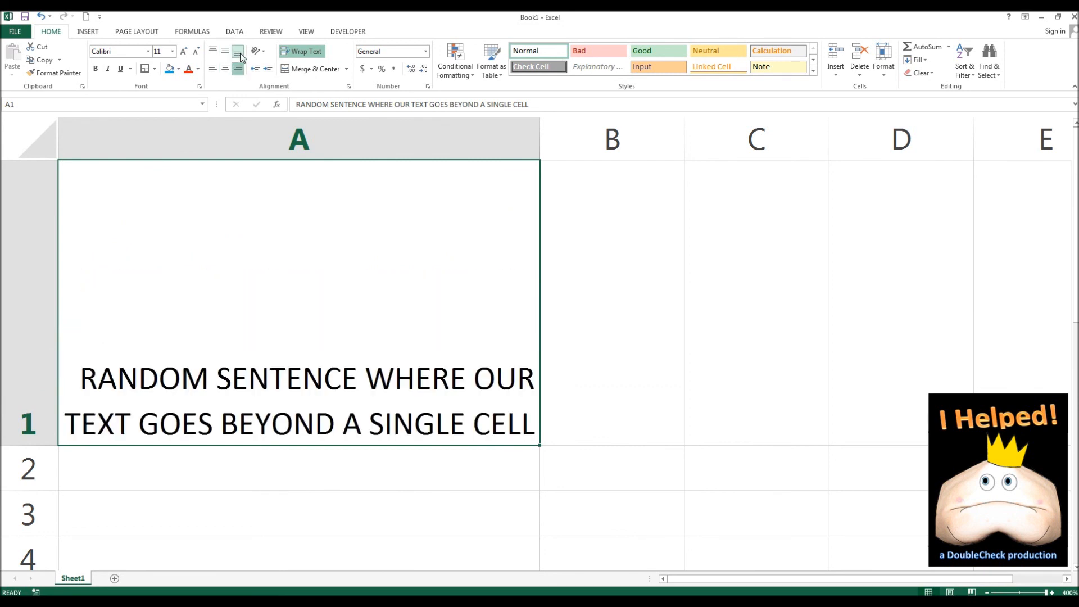
Step: Cycle cell A1 through top, middle and bottom alignment, and through left, centre and right alignment
{"action": "left_click", "coordinate": [213, 51]}
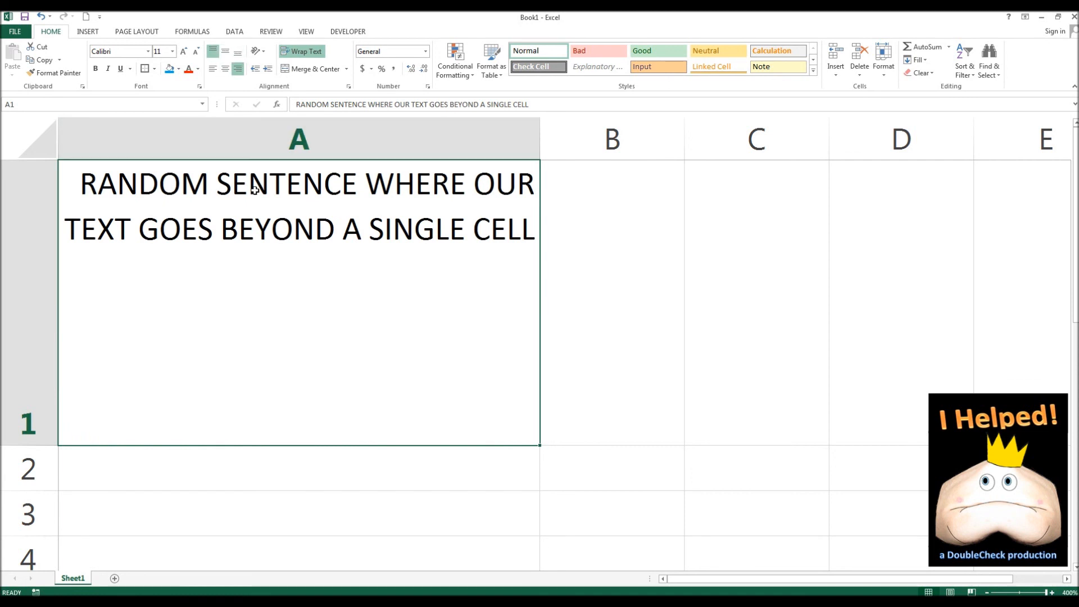
{"action": "left_click", "coordinate": [226, 51]}
{"action": "left_click", "coordinate": [238, 55]}
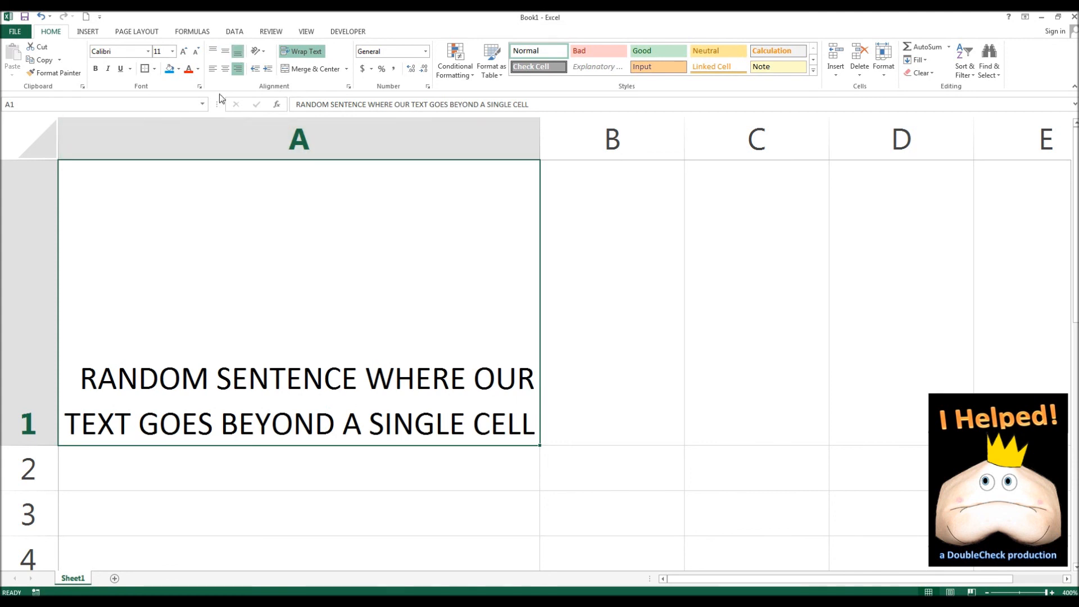
{"action": "left_click", "coordinate": [213, 69]}
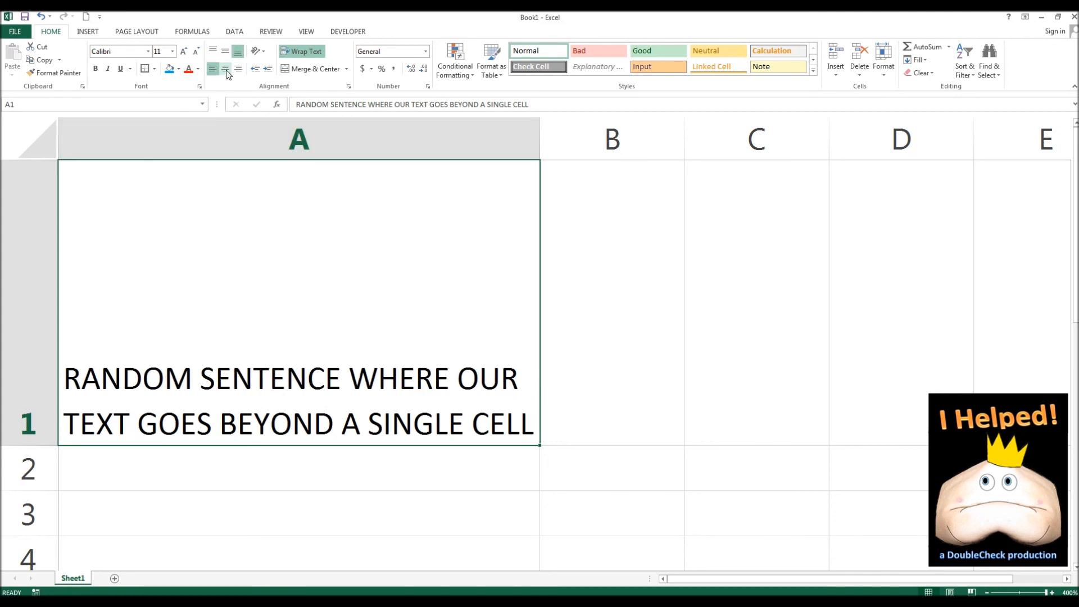
{"action": "left_click", "coordinate": [225, 69]}
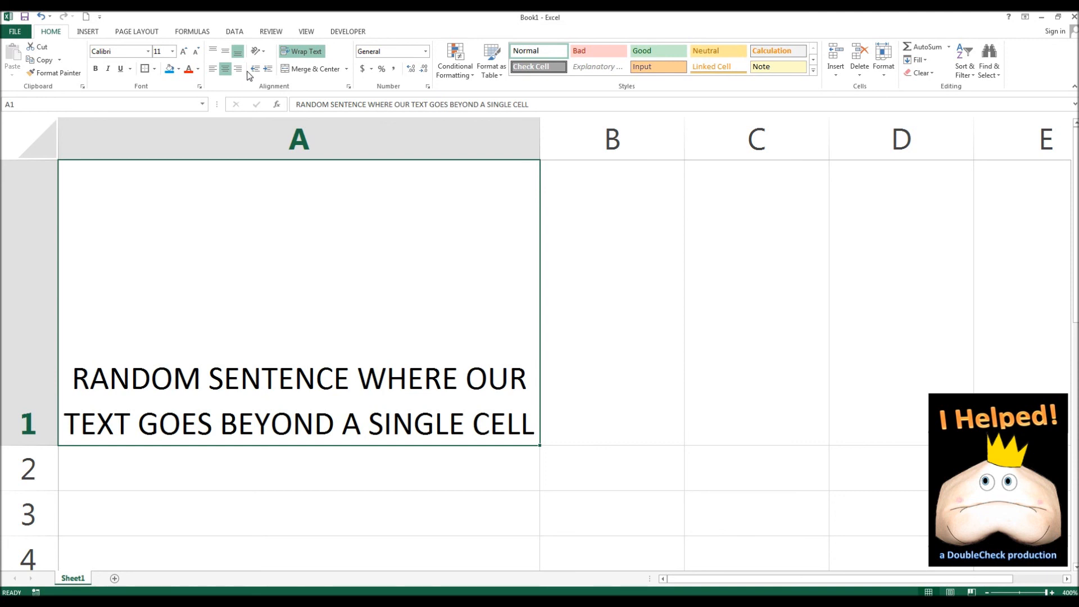
{"action": "left_click", "coordinate": [239, 68]}
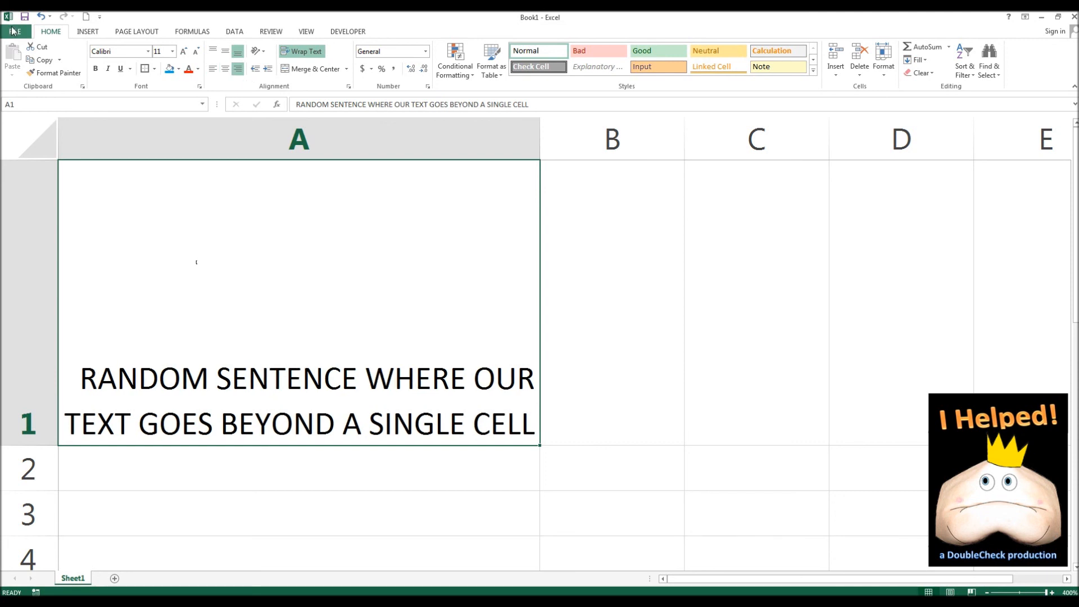